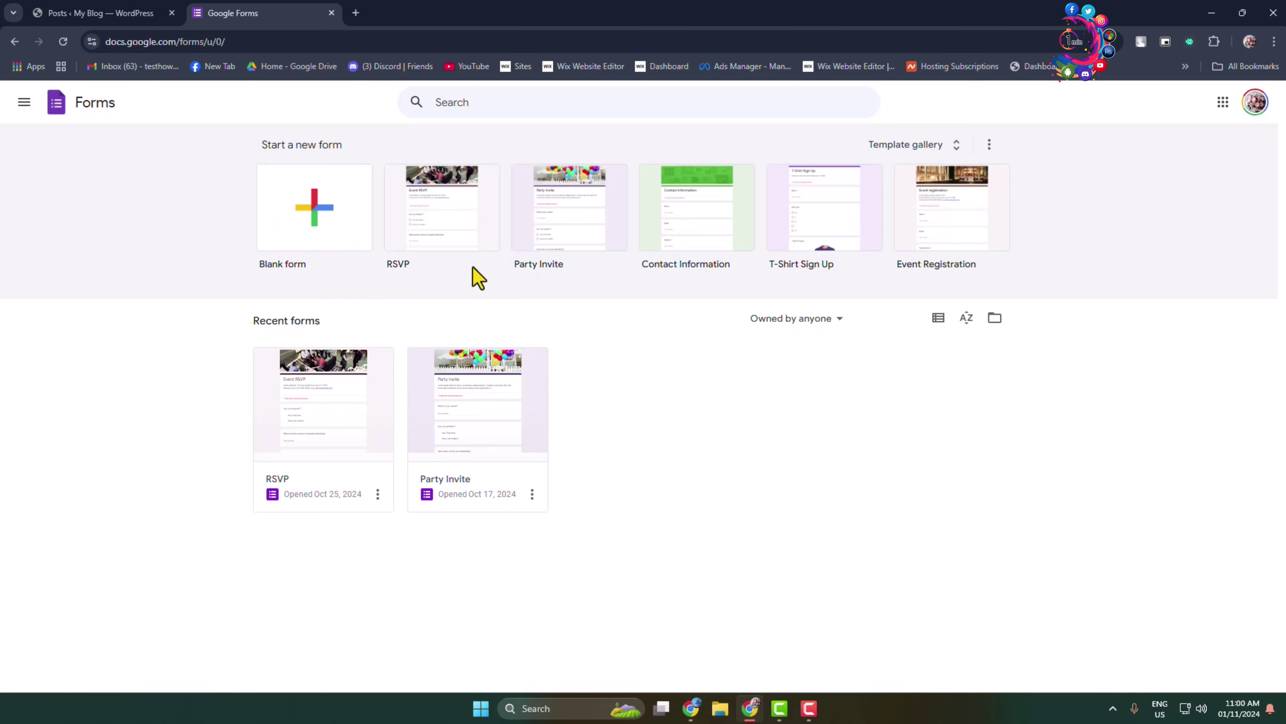
# Step: Create a new 'Event RSVP' form from the RSVP template
pyautogui.click(468, 226)
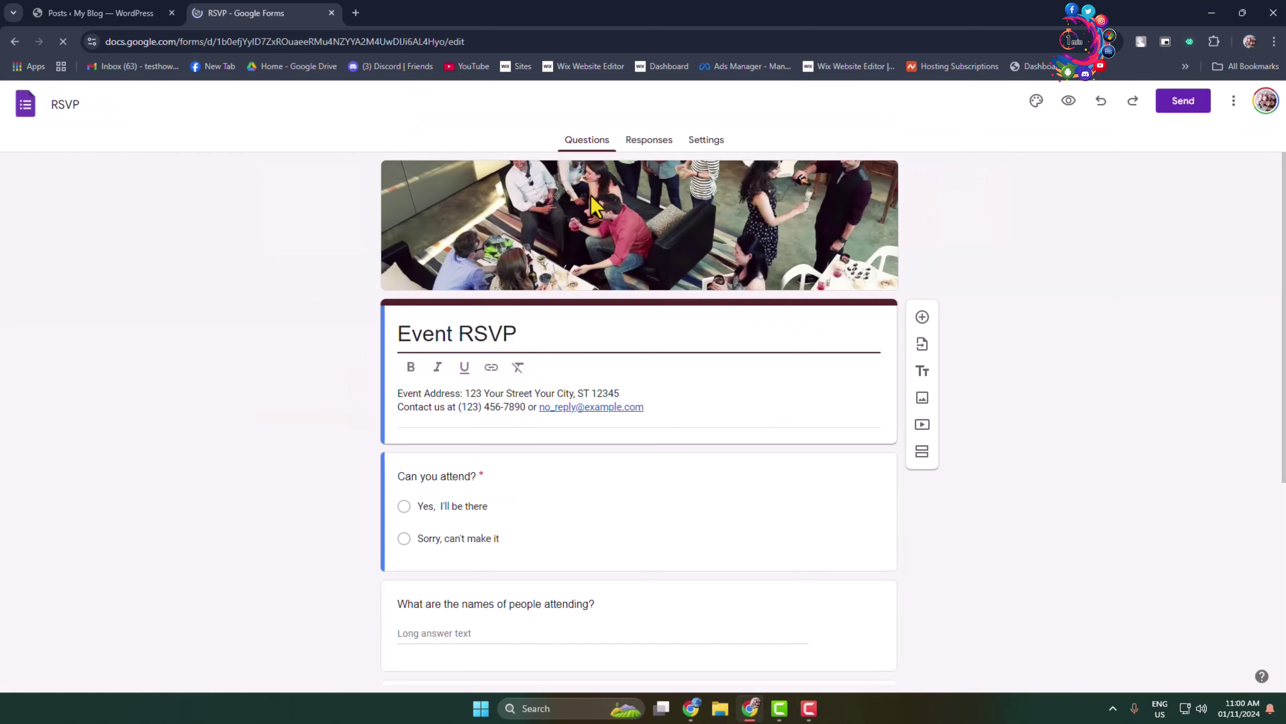
pyautogui.scroll(-5, 608, 400)
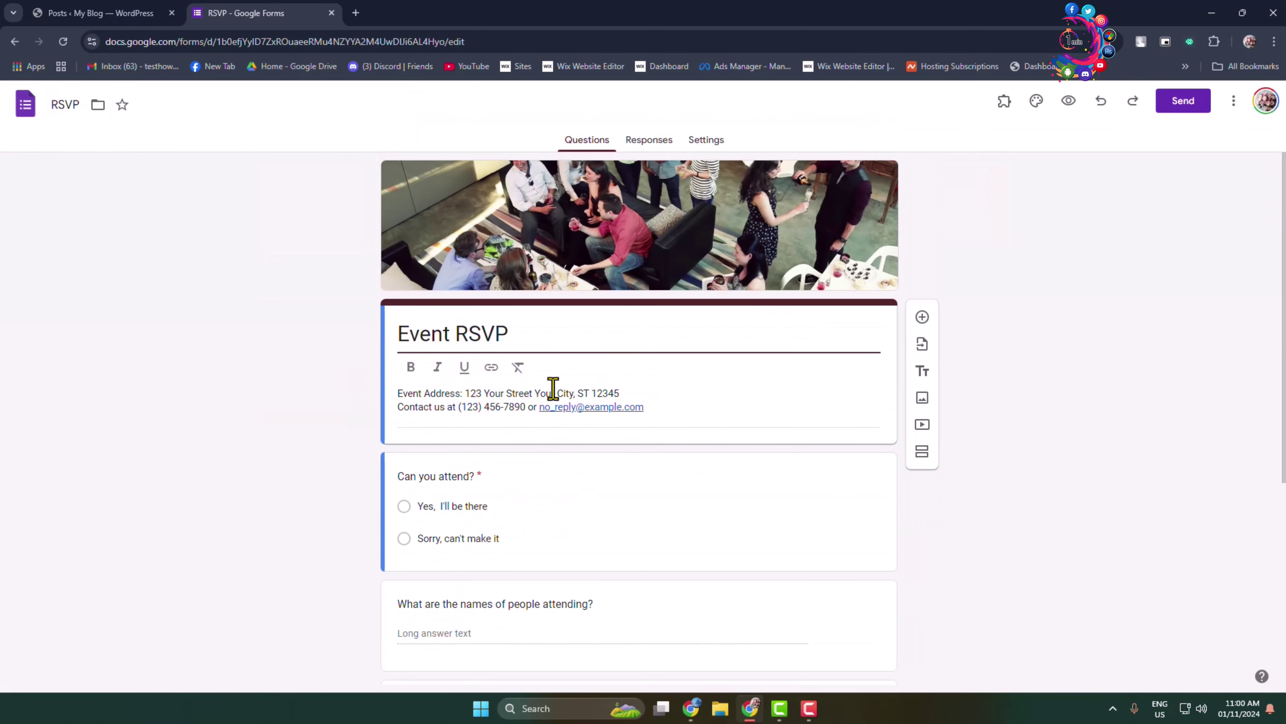
pyautogui.click(706, 142)
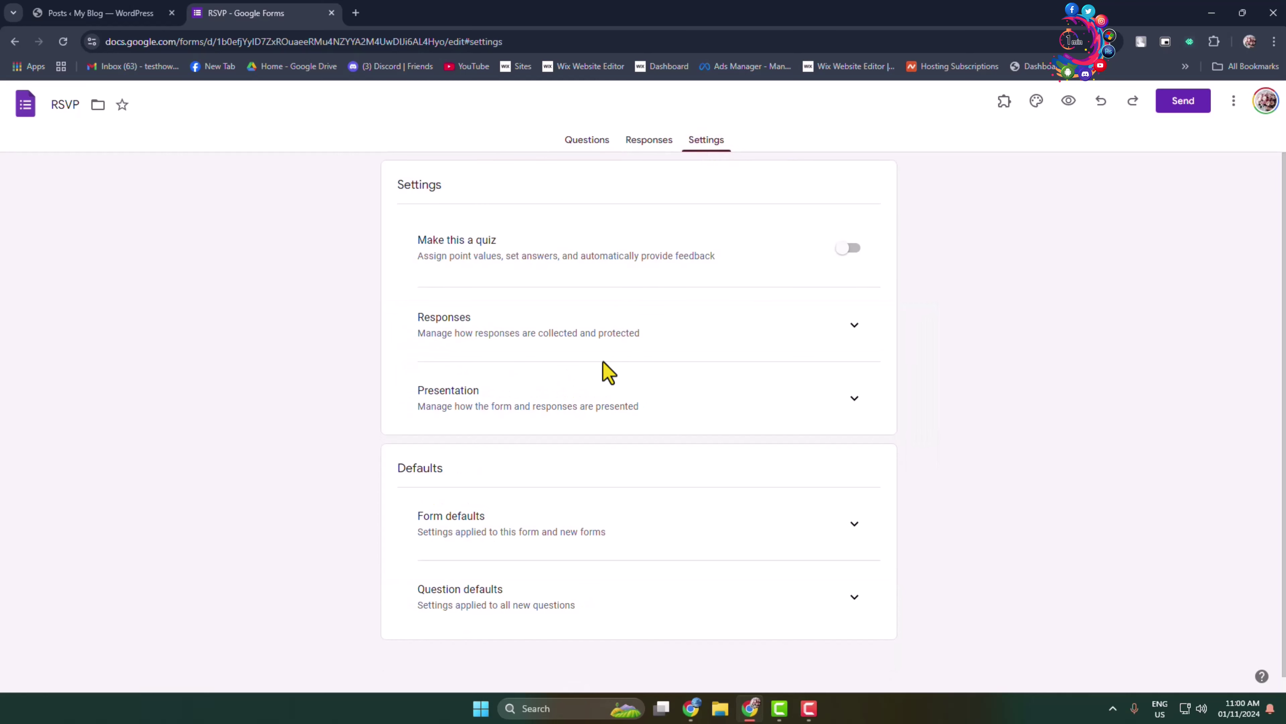
# Step: Turn off the Limit to 1 response setting in the form's Responses settings
pyautogui.click(854, 327)
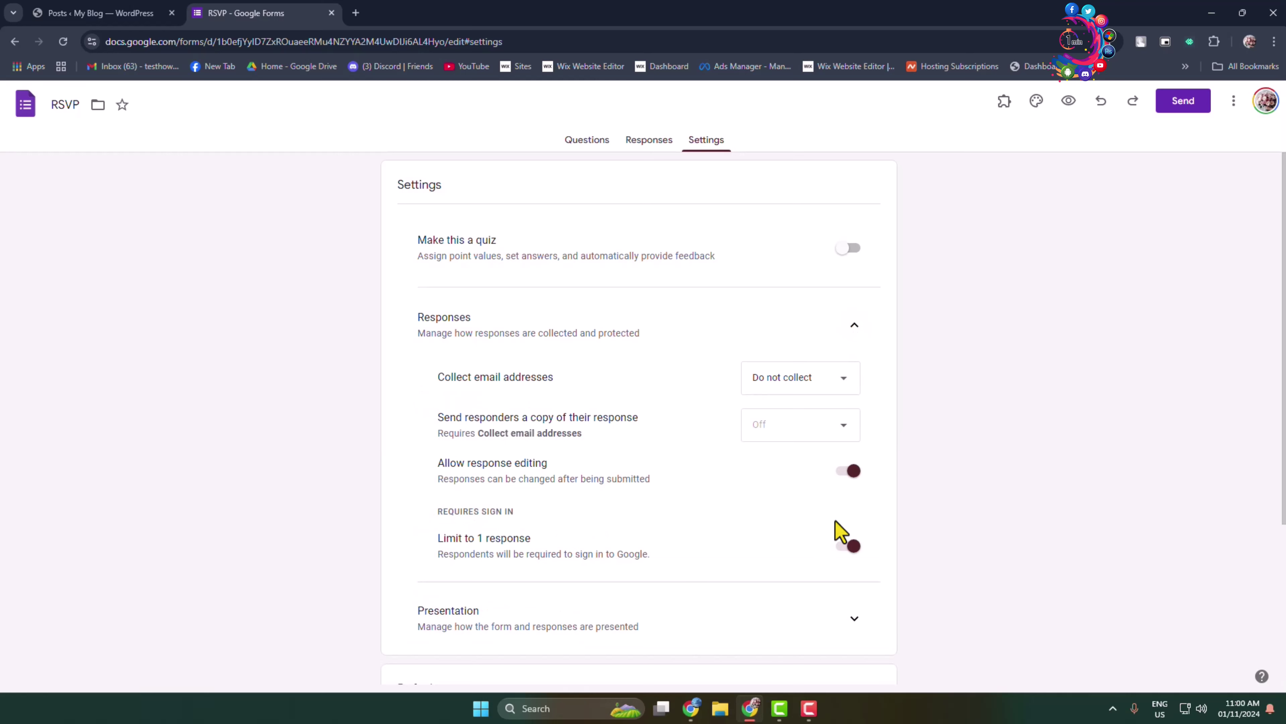
pyautogui.click(852, 548)
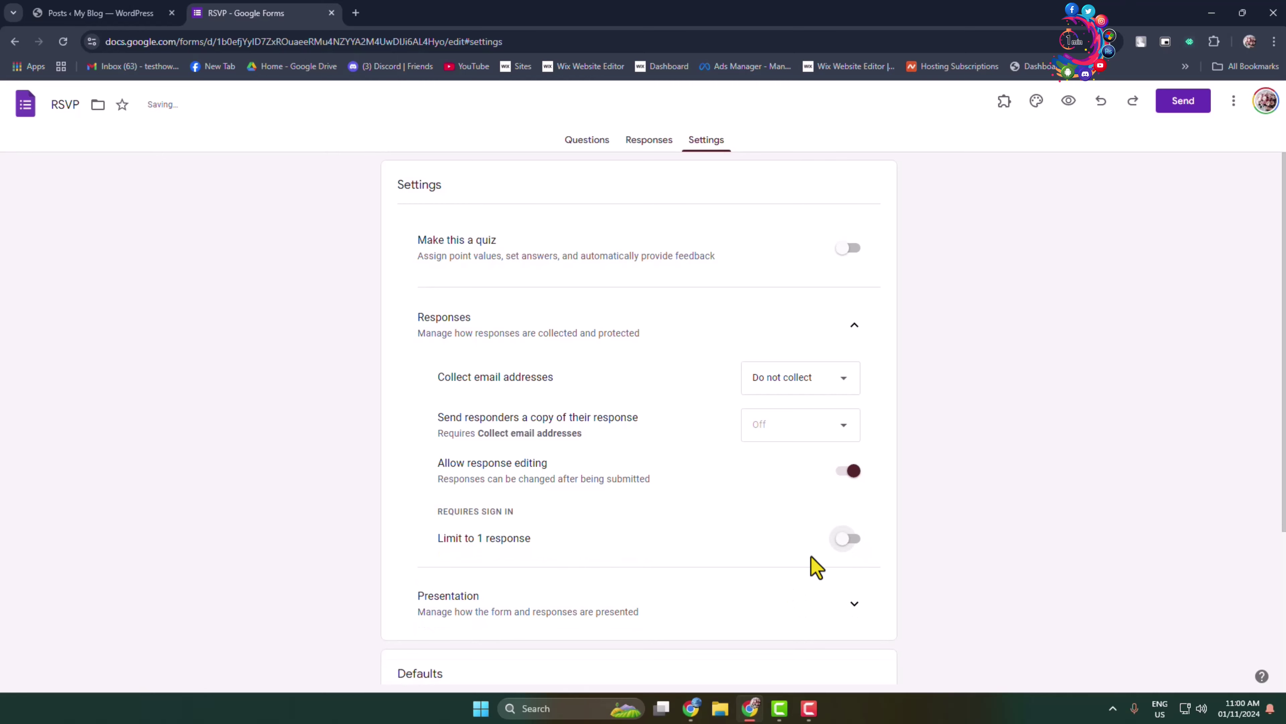
pyautogui.click(1184, 102)
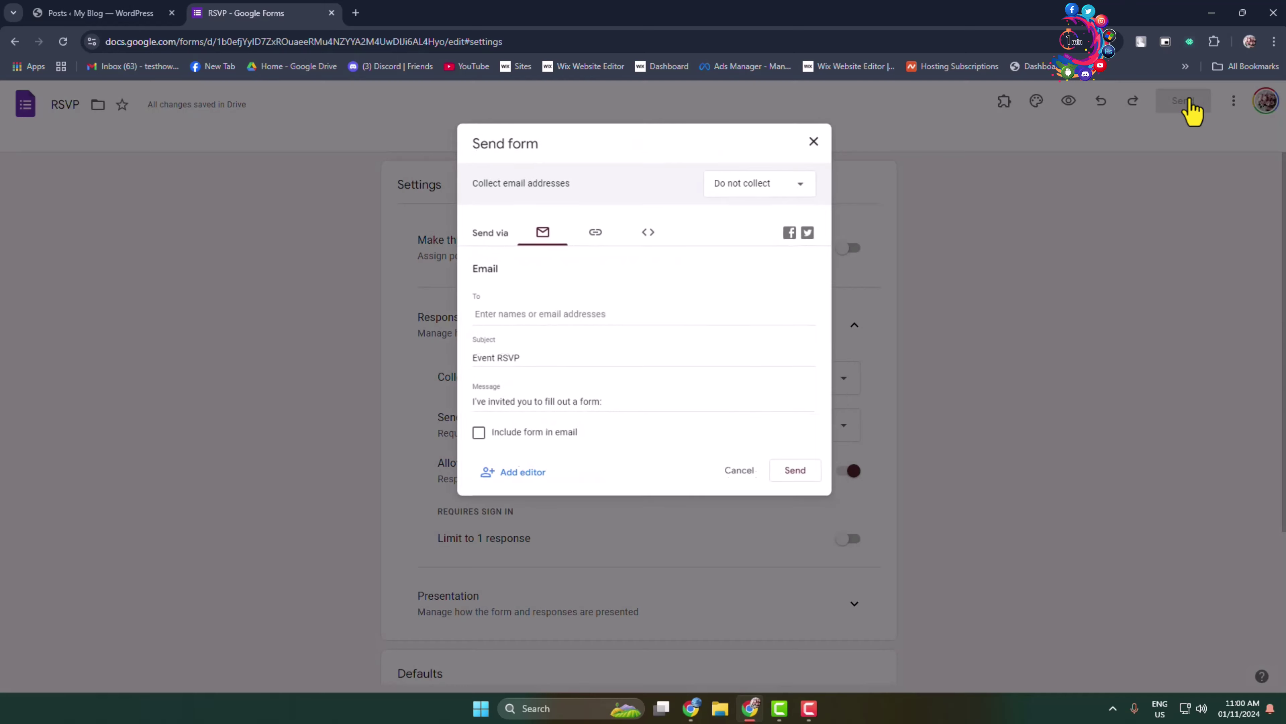
# Step: Copy the form's iframe embed HTML code and return to the WordPress posts list
pyautogui.click(647, 235)
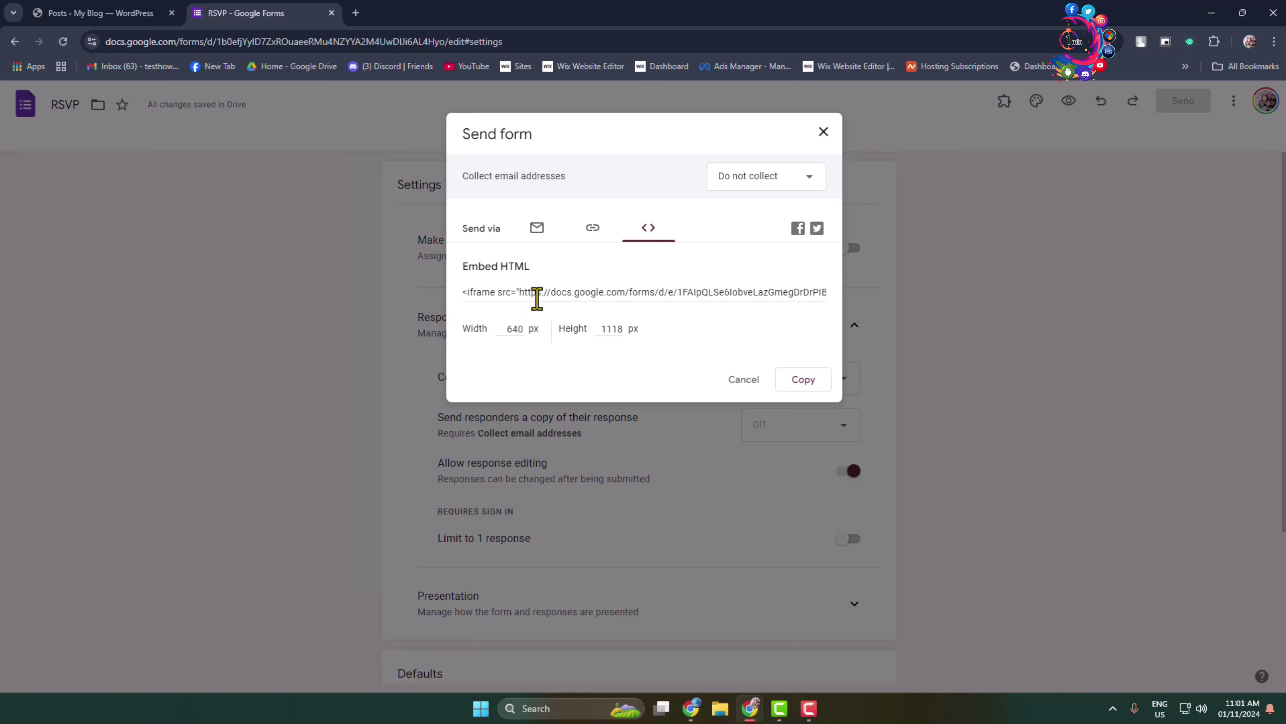
pyautogui.click(537, 292)
pyautogui.rightClick(526, 292)
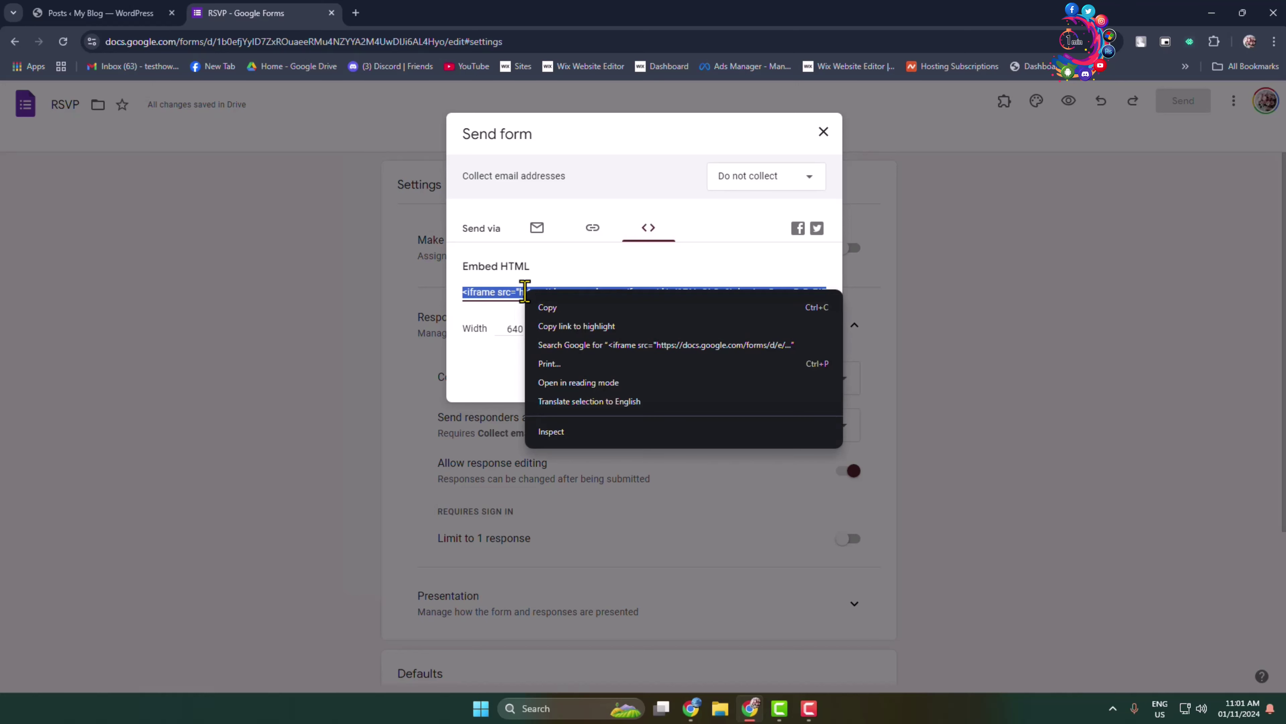
pyautogui.click(545, 308)
pyautogui.hotkey('ctrl', 'shift', 'Tab')
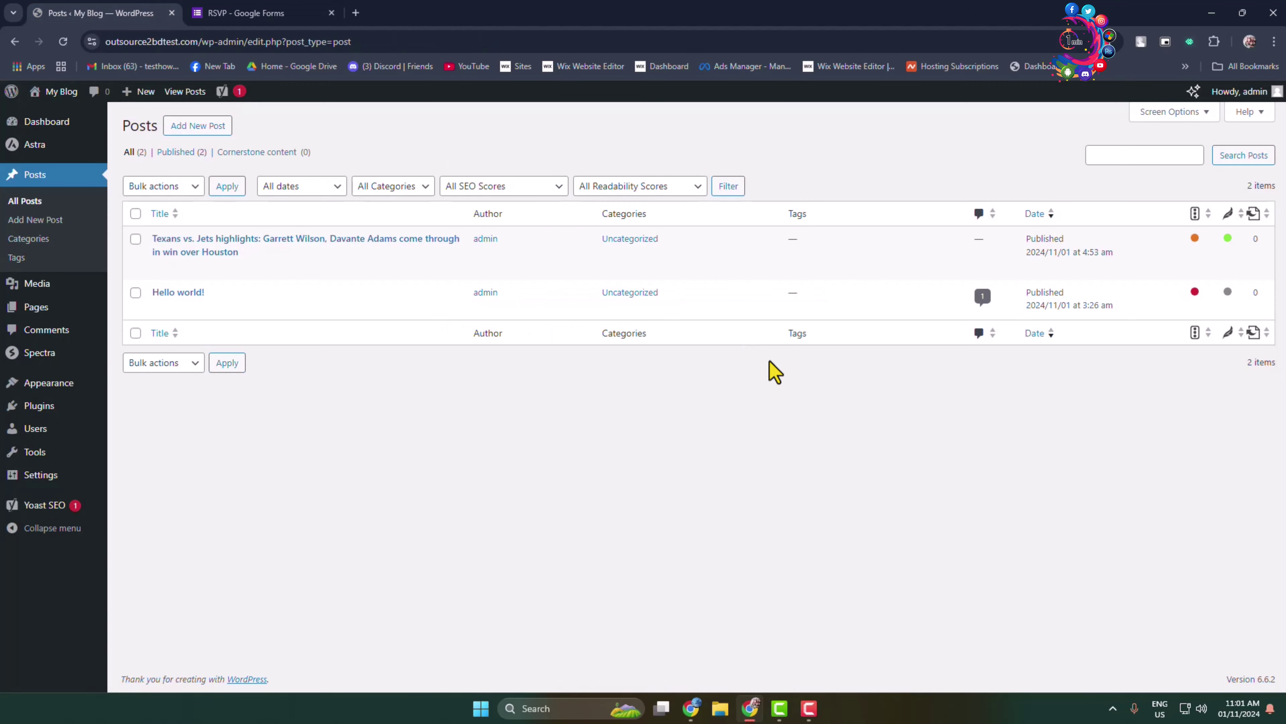
# Step: Insert a Custom HTML block, found by searching 'custom html', below Hello world!'s first paragraph
pyautogui.moveTo(156, 321)
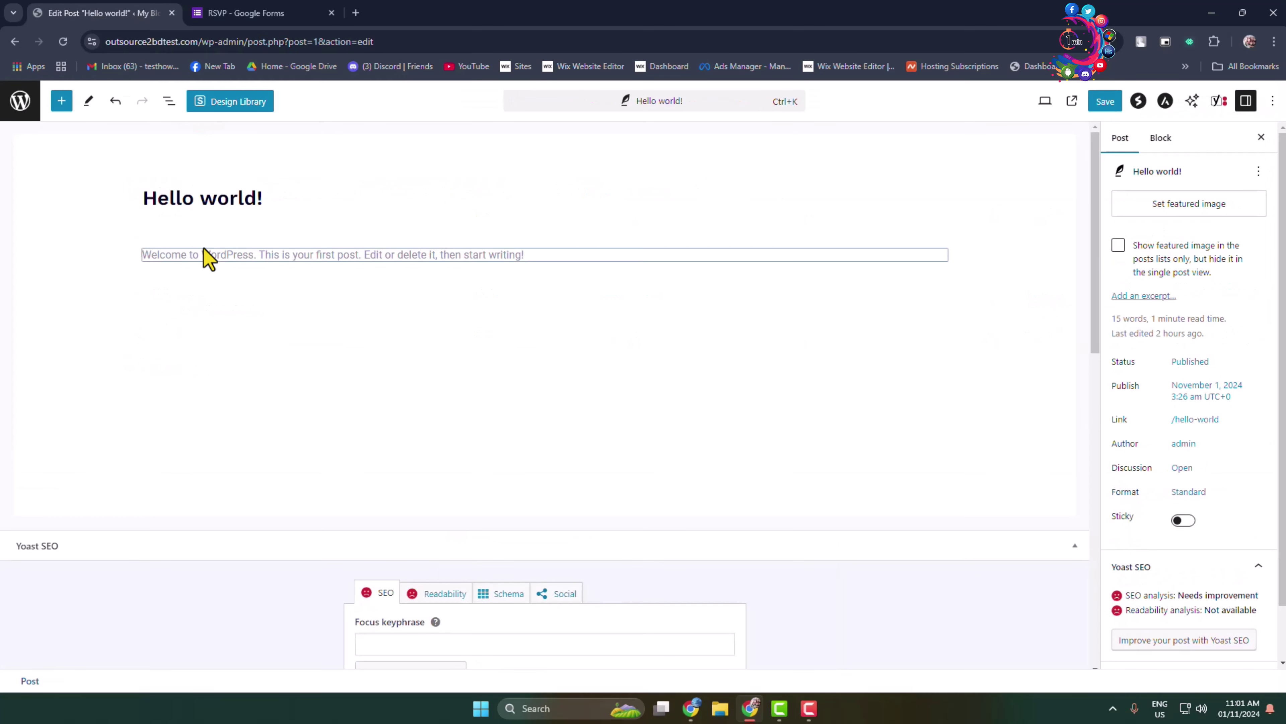
pyautogui.click(442, 281)
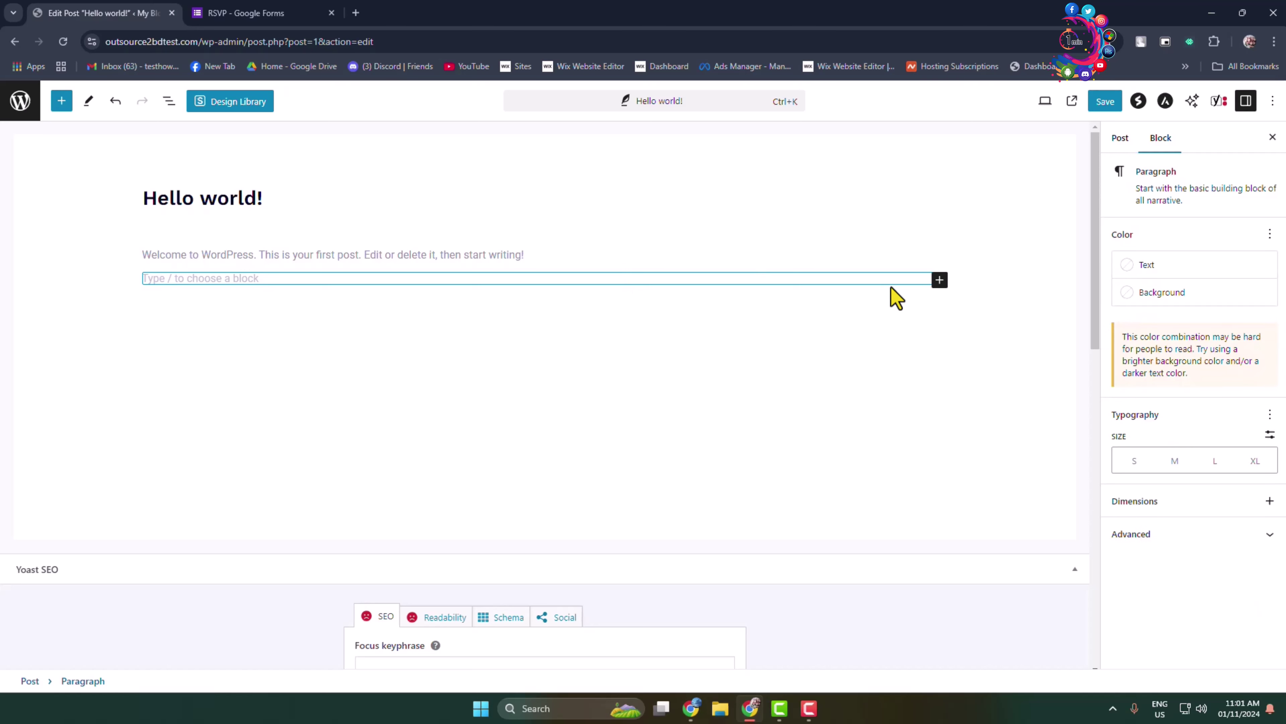
pyautogui.click(940, 280)
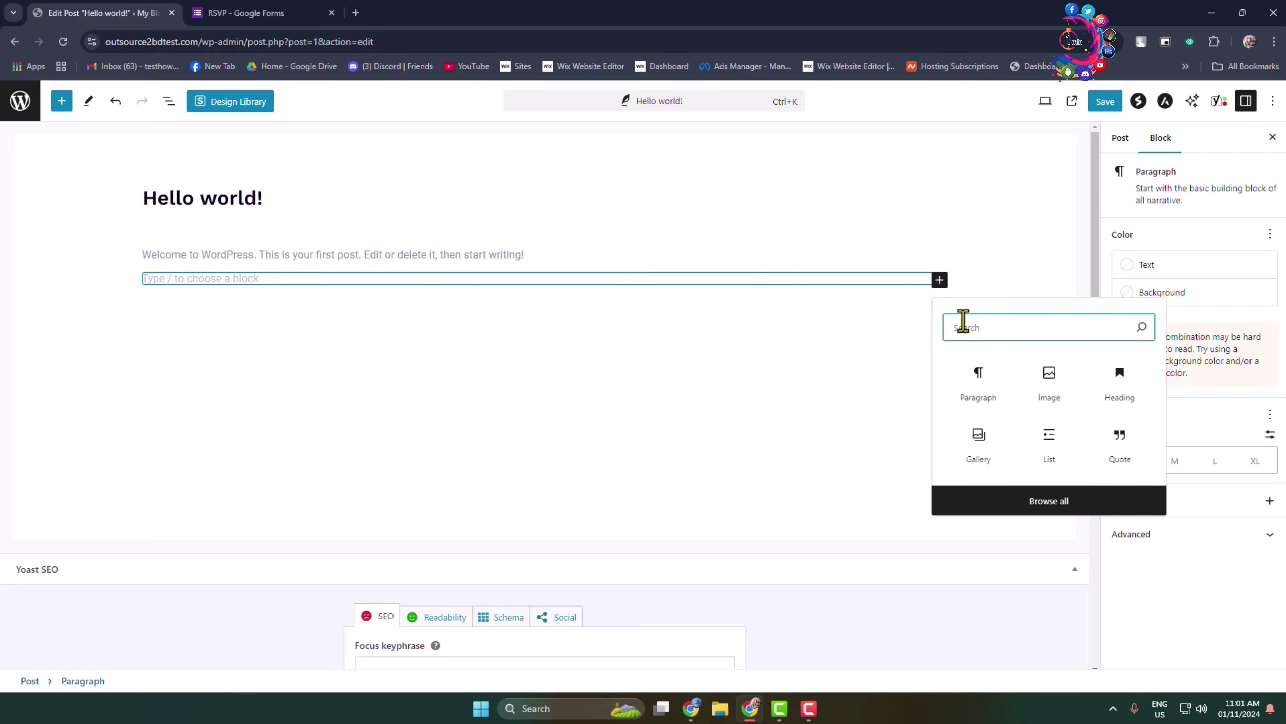
pyautogui.write('custom ')
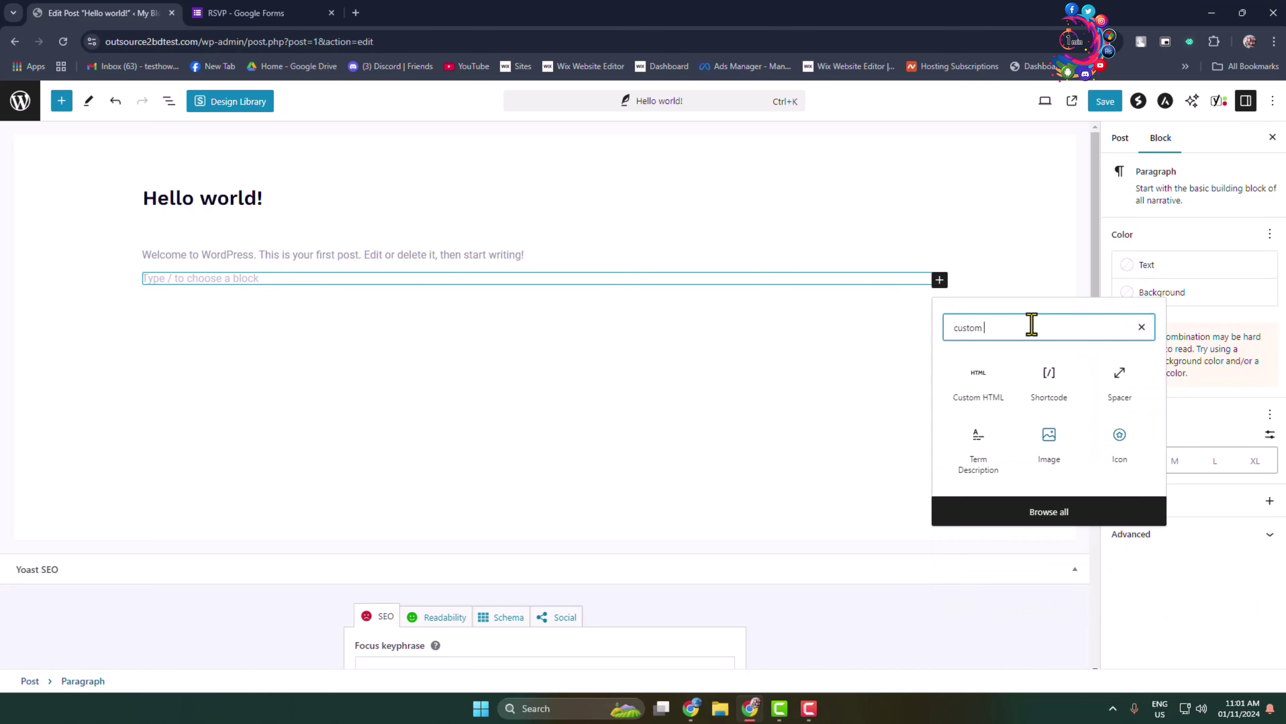
pyautogui.write('html')
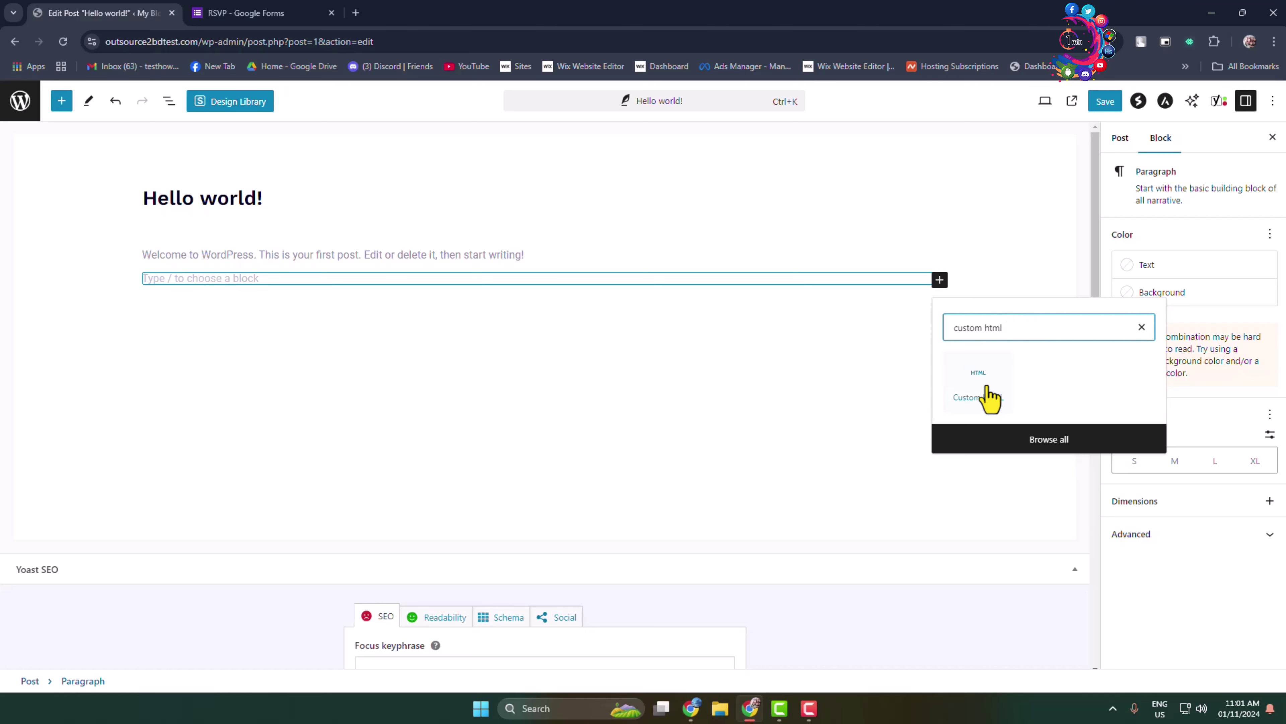
pyautogui.click(986, 390)
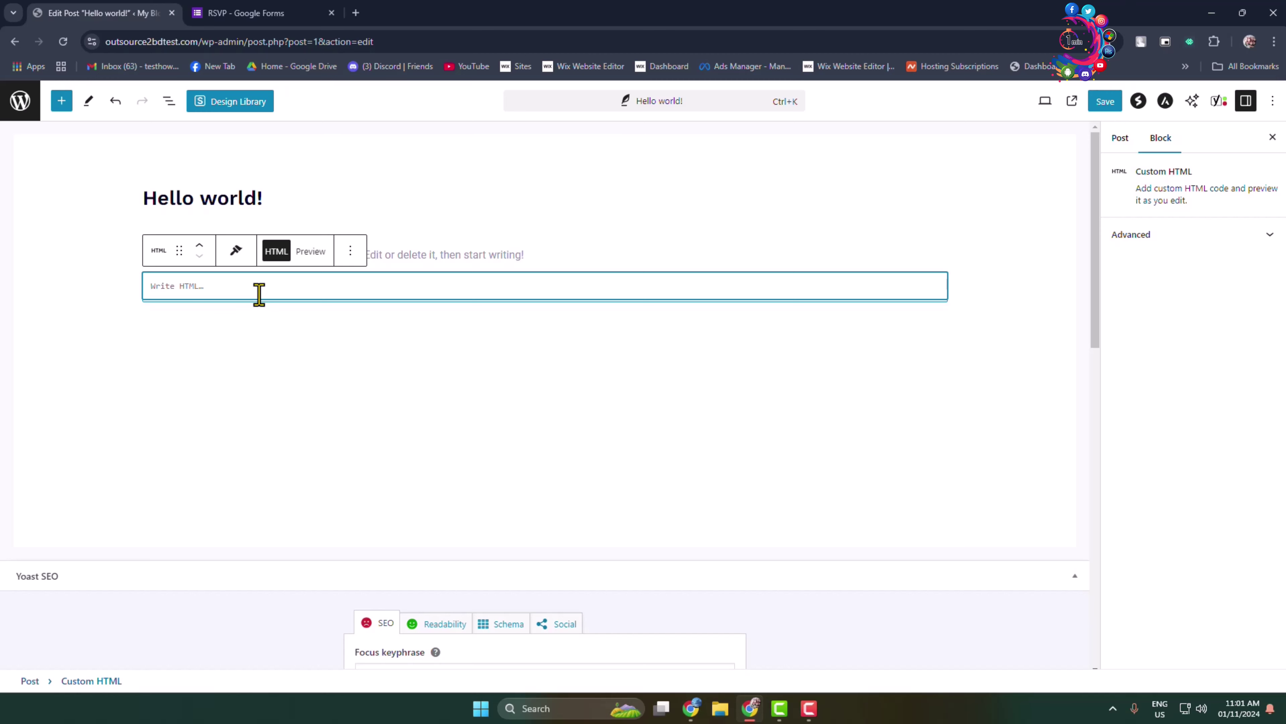
# Step: Paste the Google Forms iframe embed code into the Custom HTML block
pyautogui.hotkey('ctrl', 'v')
pyautogui.click(246, 13)
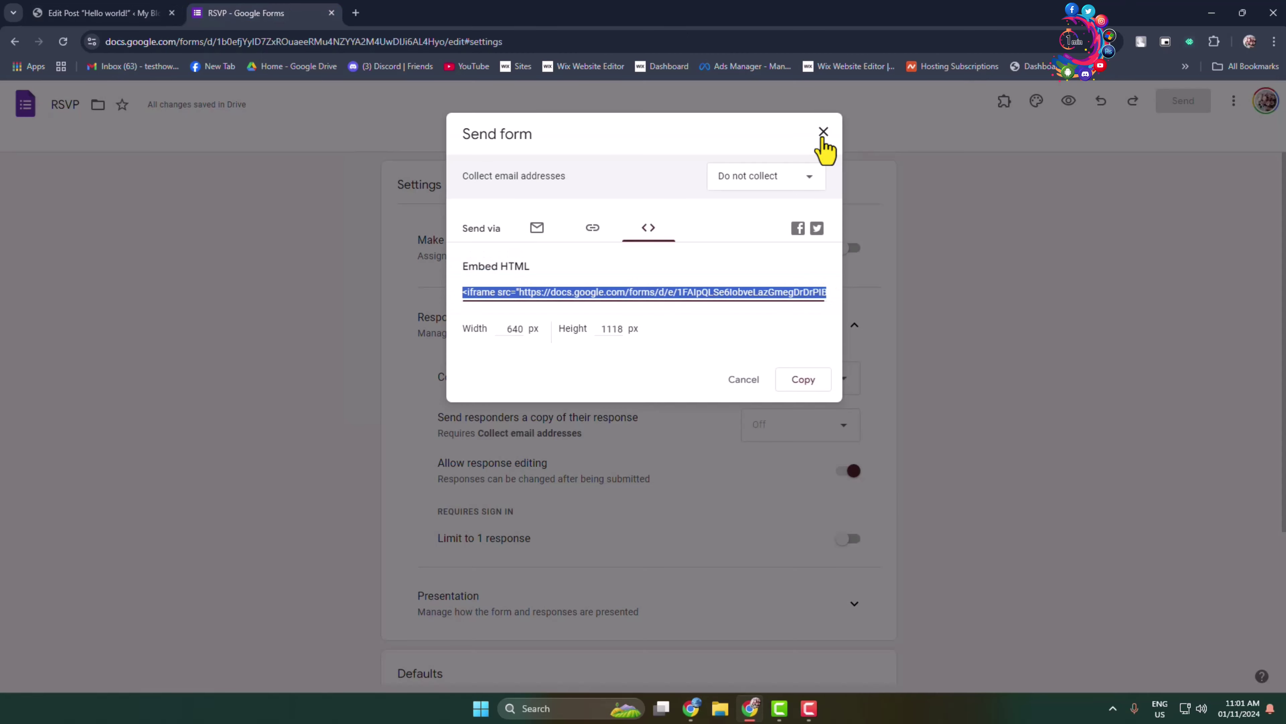
pyautogui.click(102, 13)
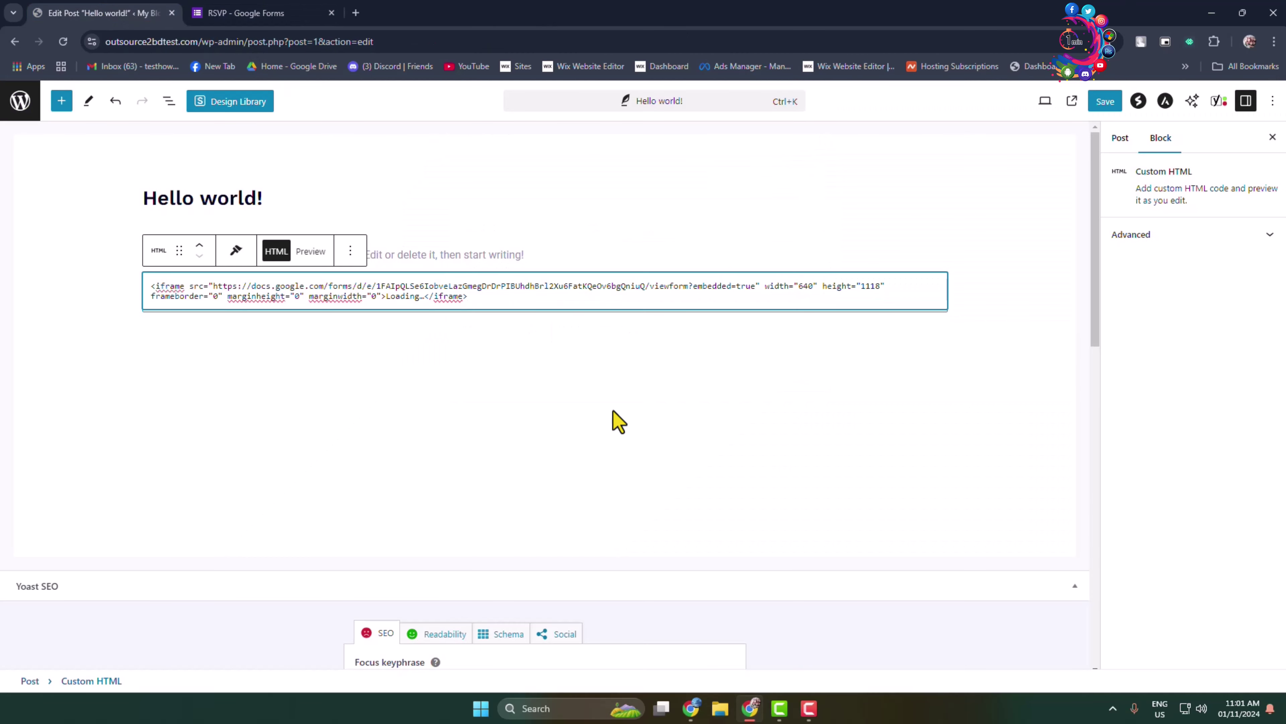
# Step: Preview the Custom HTML block and scroll through the embedded Event RSVP form
pyautogui.click(311, 251)
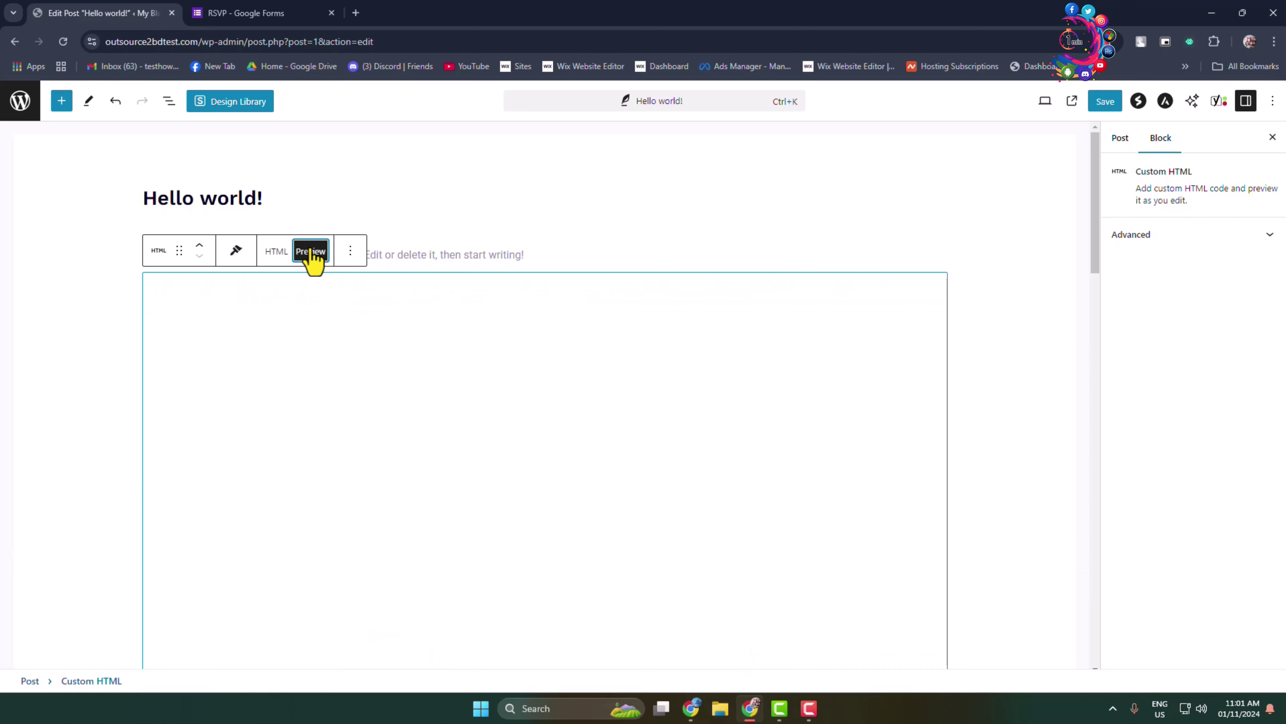
pyautogui.scroll(-6, 578, 446)
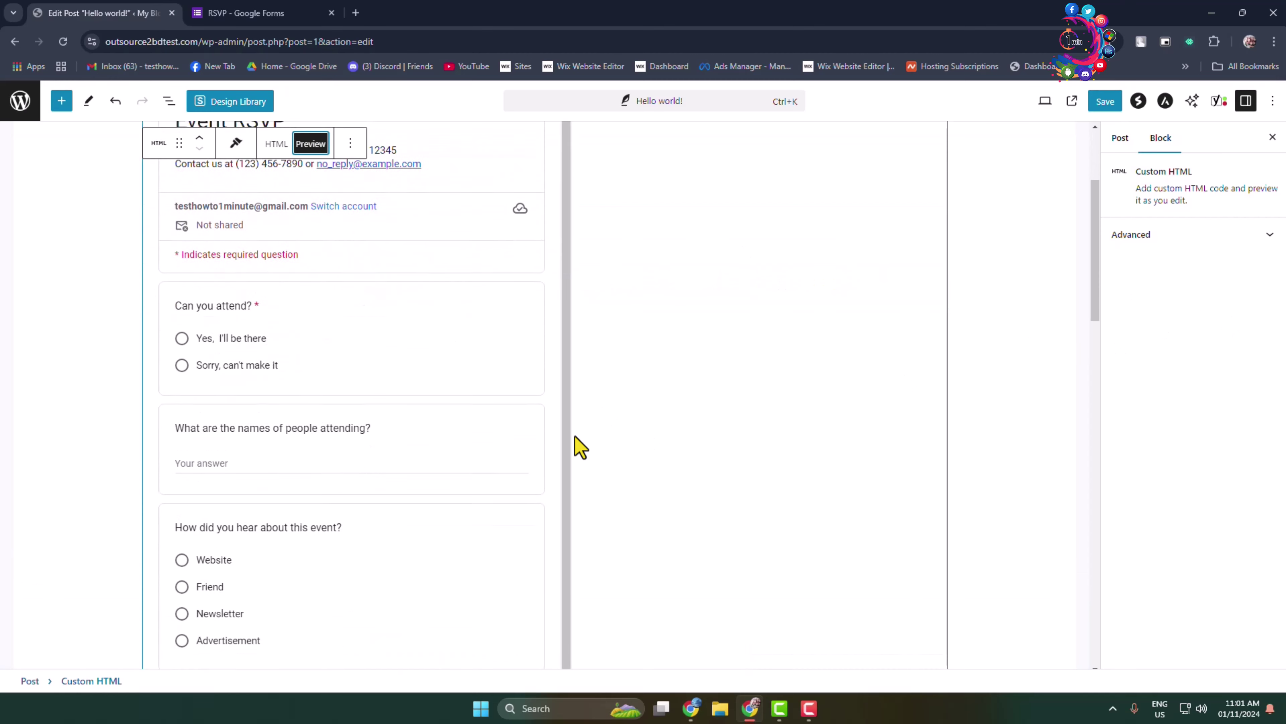
pyautogui.scroll(-5, 522, 555)
pyautogui.scroll(6, 524, 558)
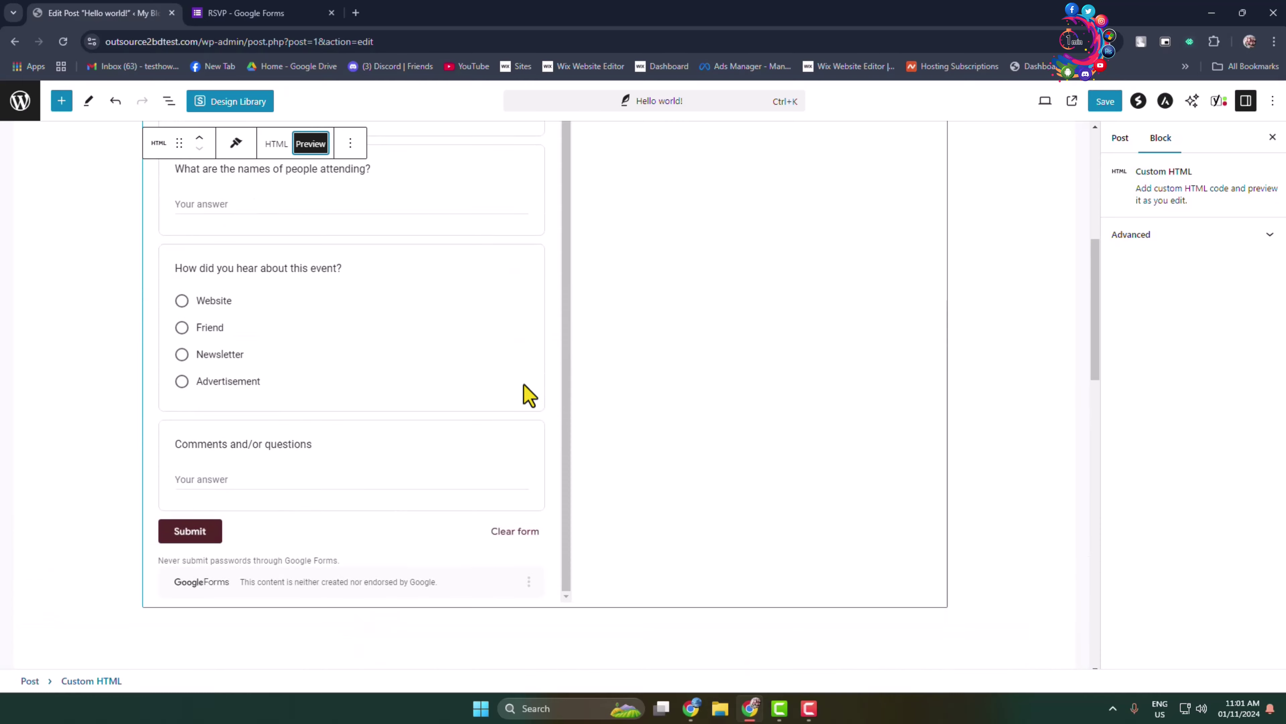
pyautogui.scroll(5, 547, 363)
pyautogui.scroll(-1, 564, 355)
pyautogui.scroll(1, 563, 416)
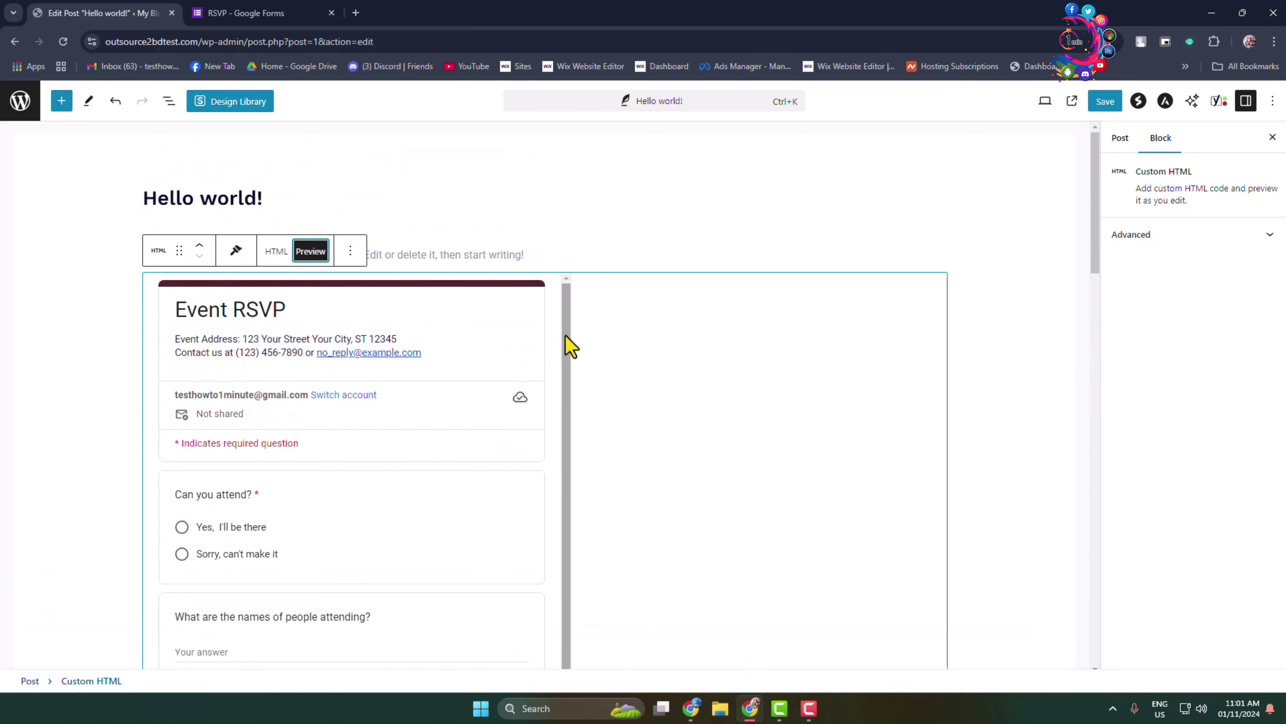
pyautogui.scroll(-1, 566, 355)
pyautogui.scroll(1, 567, 355)
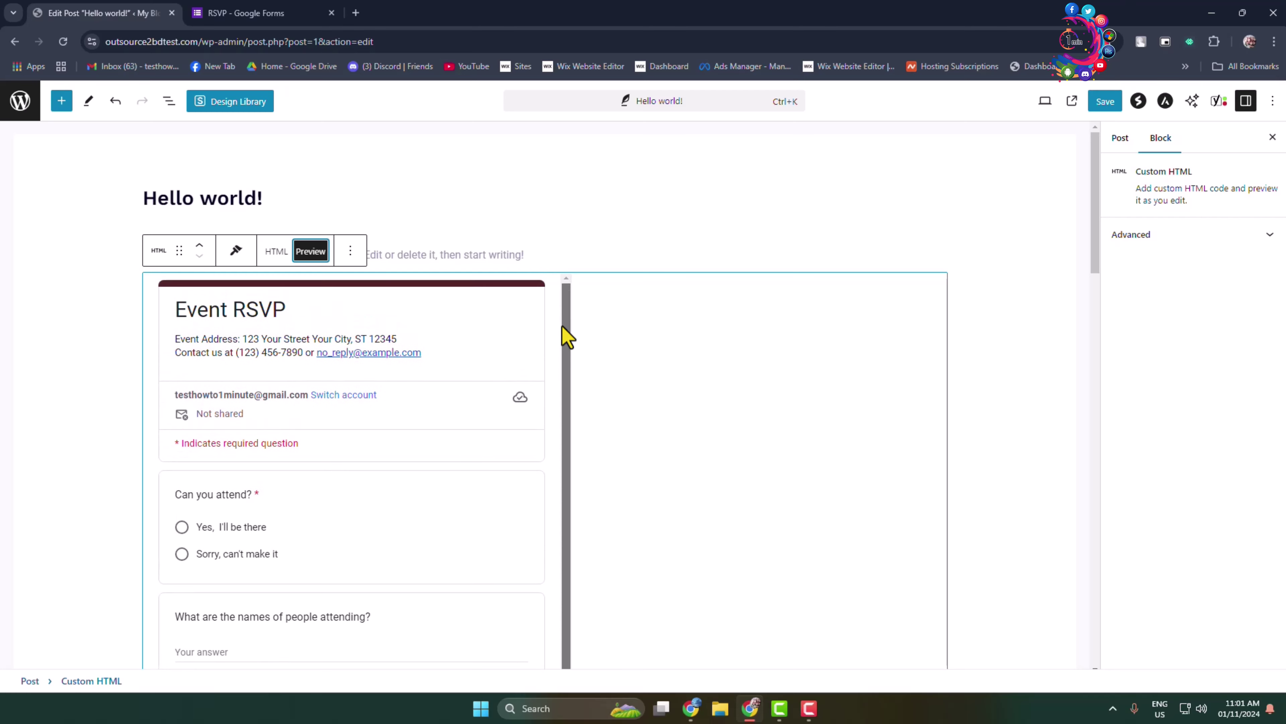
# Step: Change the iframe height from 1118 to 1200 in the block's HTML and save the post
pyautogui.click(278, 251)
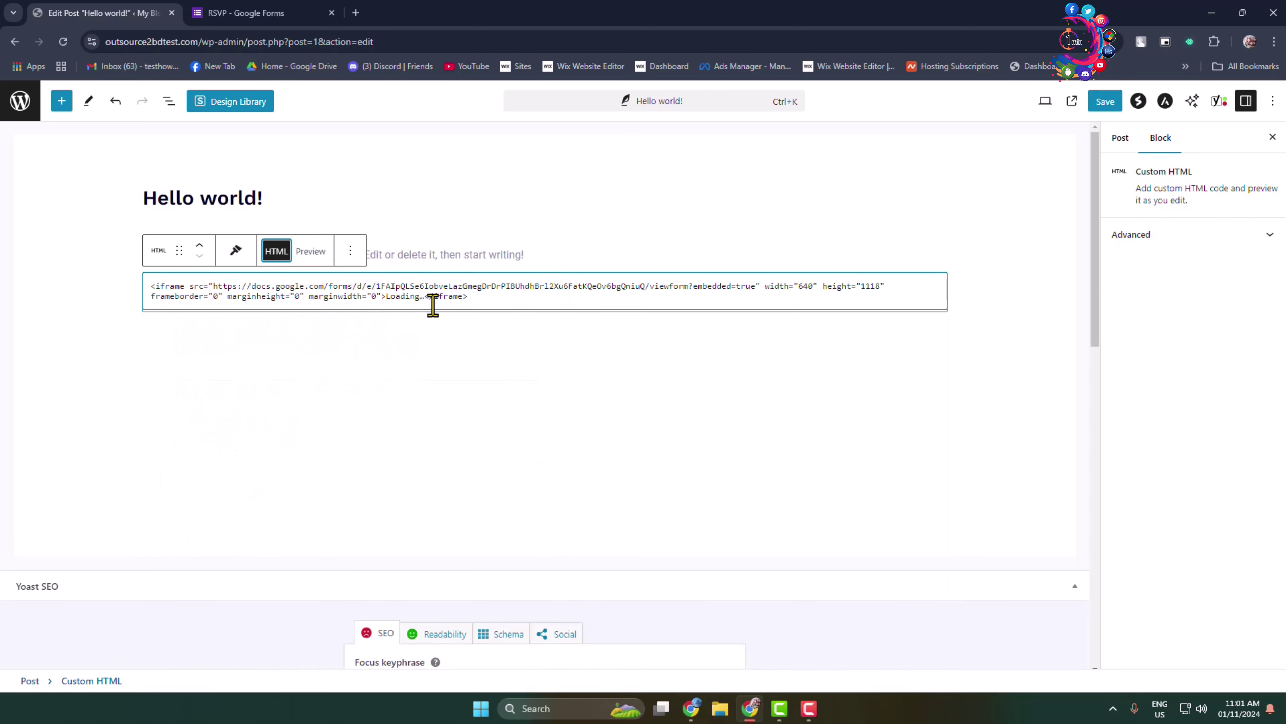
pyautogui.hotkey('ctrl', '+')
pyautogui.hotkey('ctrl', '+')
pyautogui.hotkey('ctrl', '+')
pyautogui.hotkey('ctrl', '+')
pyautogui.scroll(-1, 655, 502)
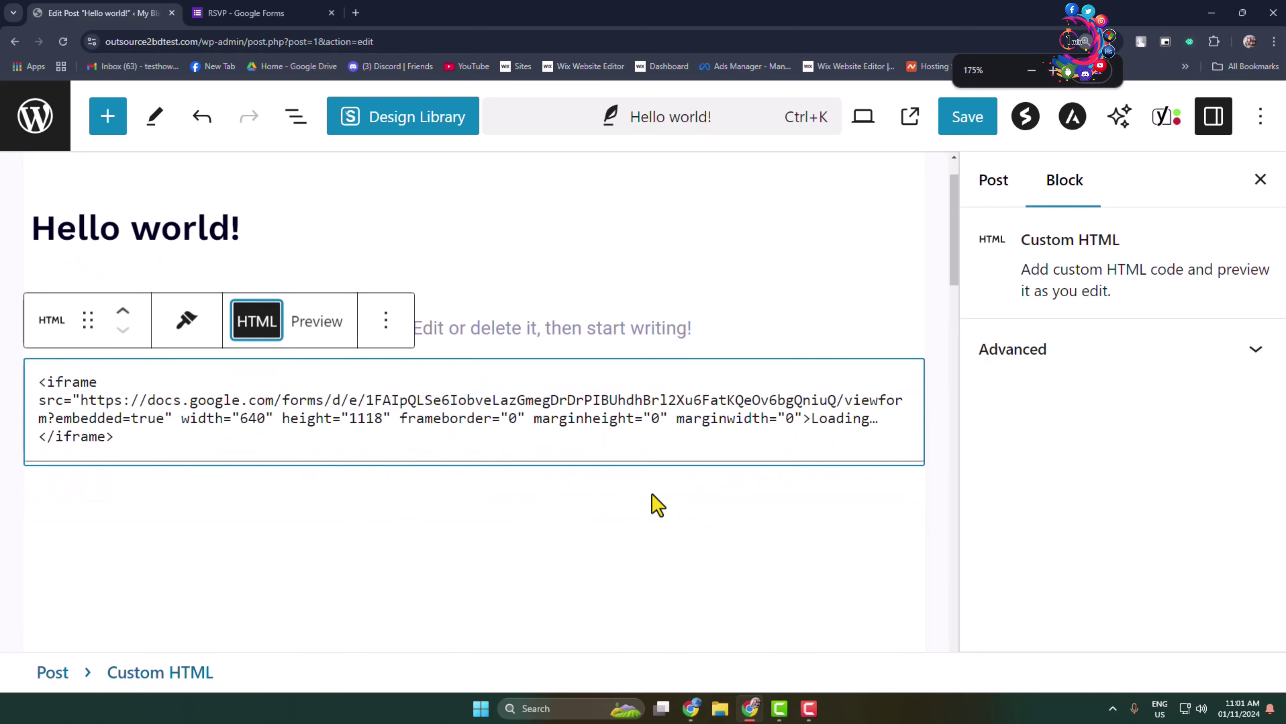
pyautogui.click(353, 412)
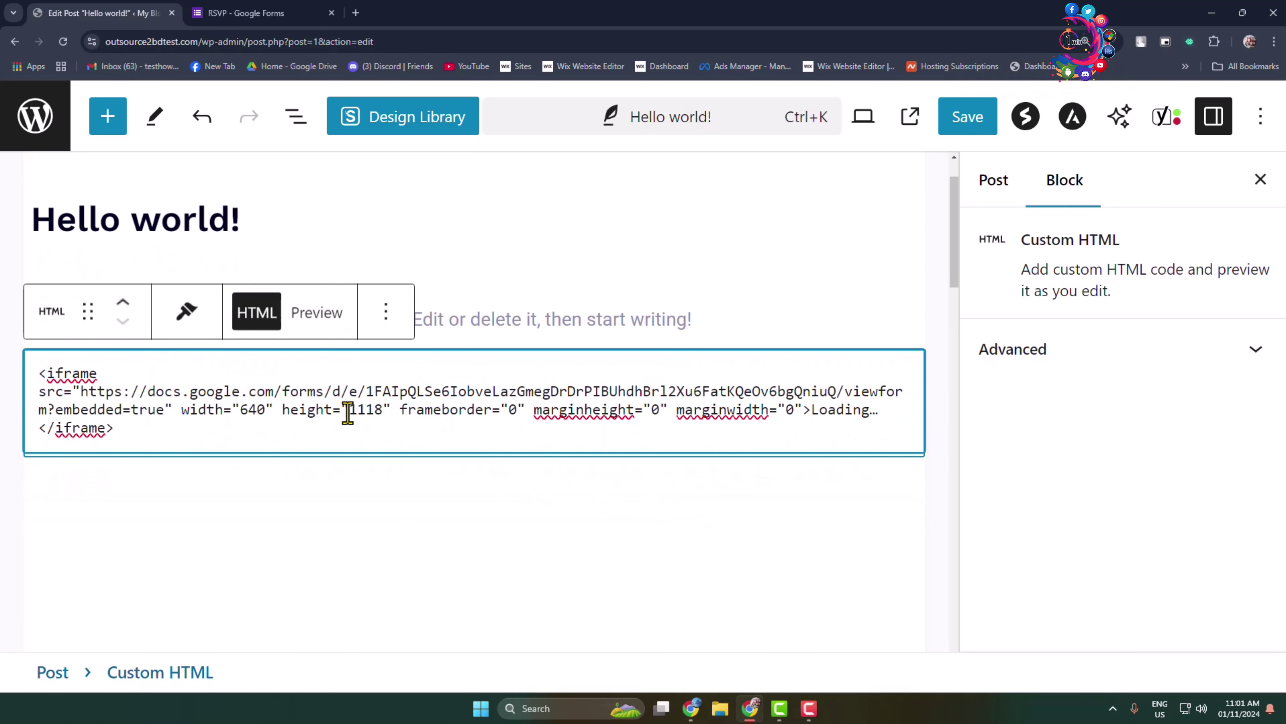
pyautogui.moveTo(353, 412); pyautogui.dragTo(378, 410)
pyautogui.write('1')
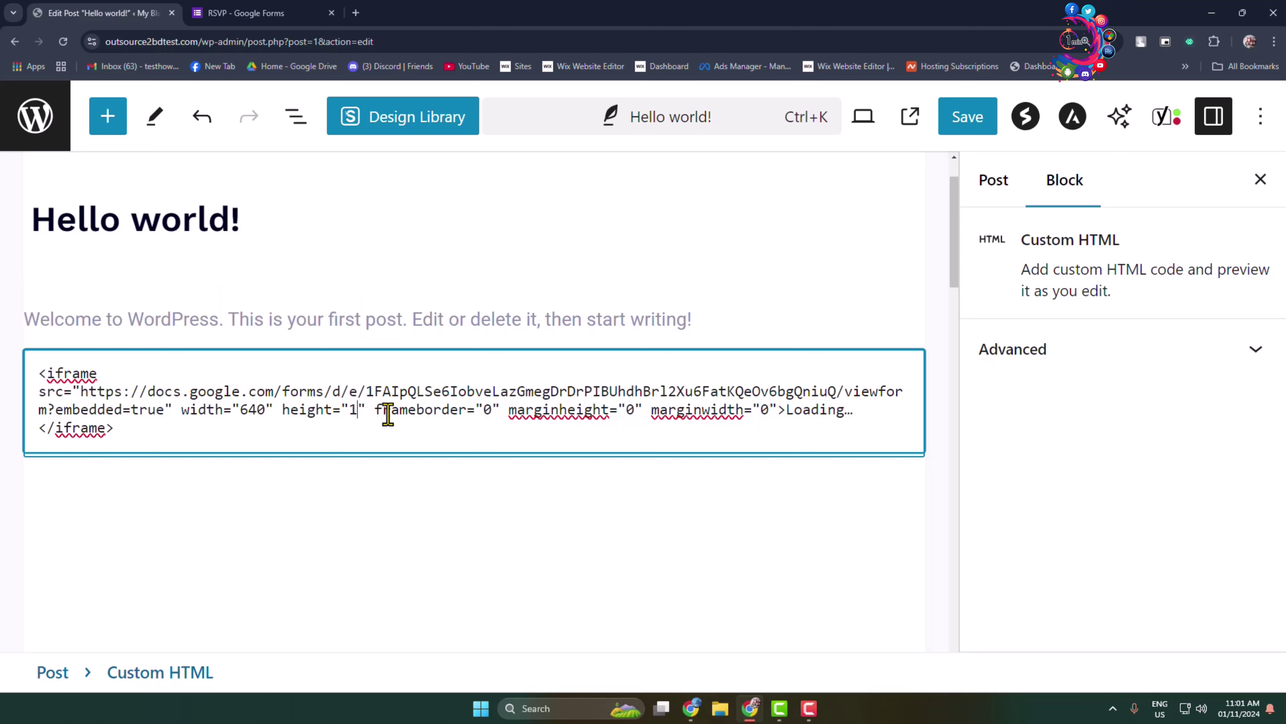
pyautogui.write('200')
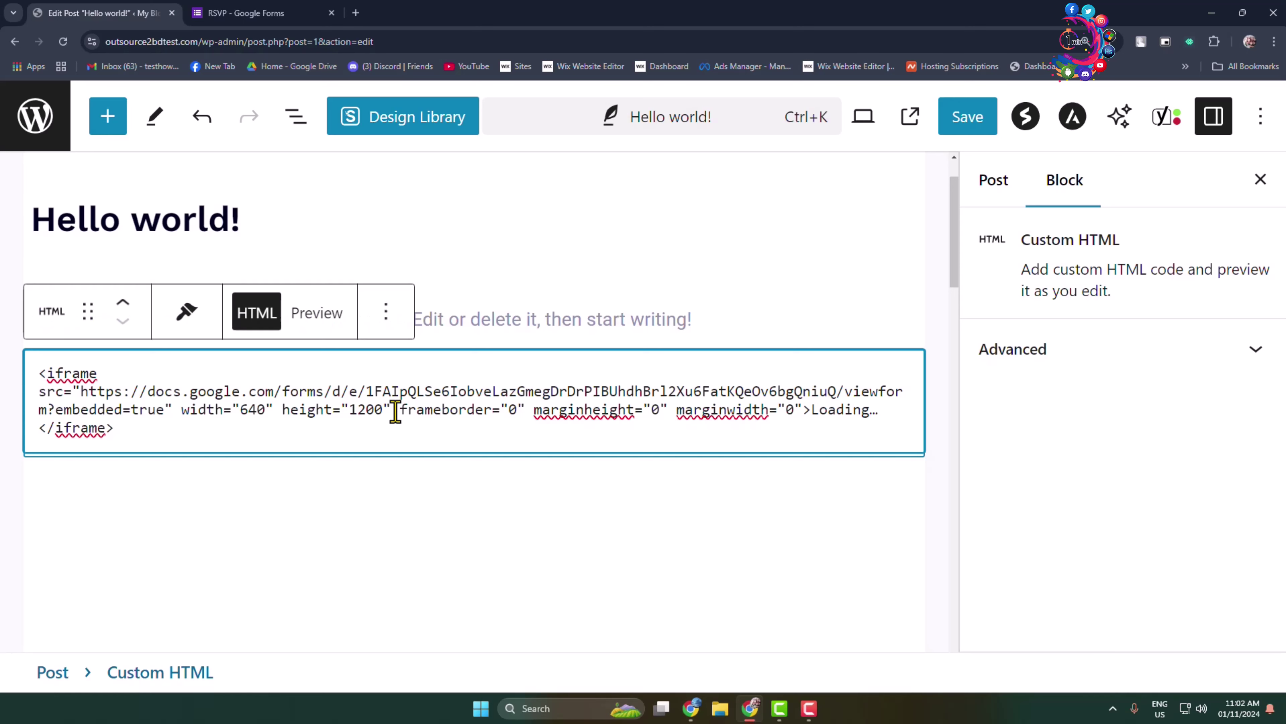
pyautogui.hotkey('ctrl', '-')
pyautogui.hotkey('ctrl', '-')
pyautogui.hotkey('ctrl', '-')
pyautogui.hotkey('ctrl', '-')
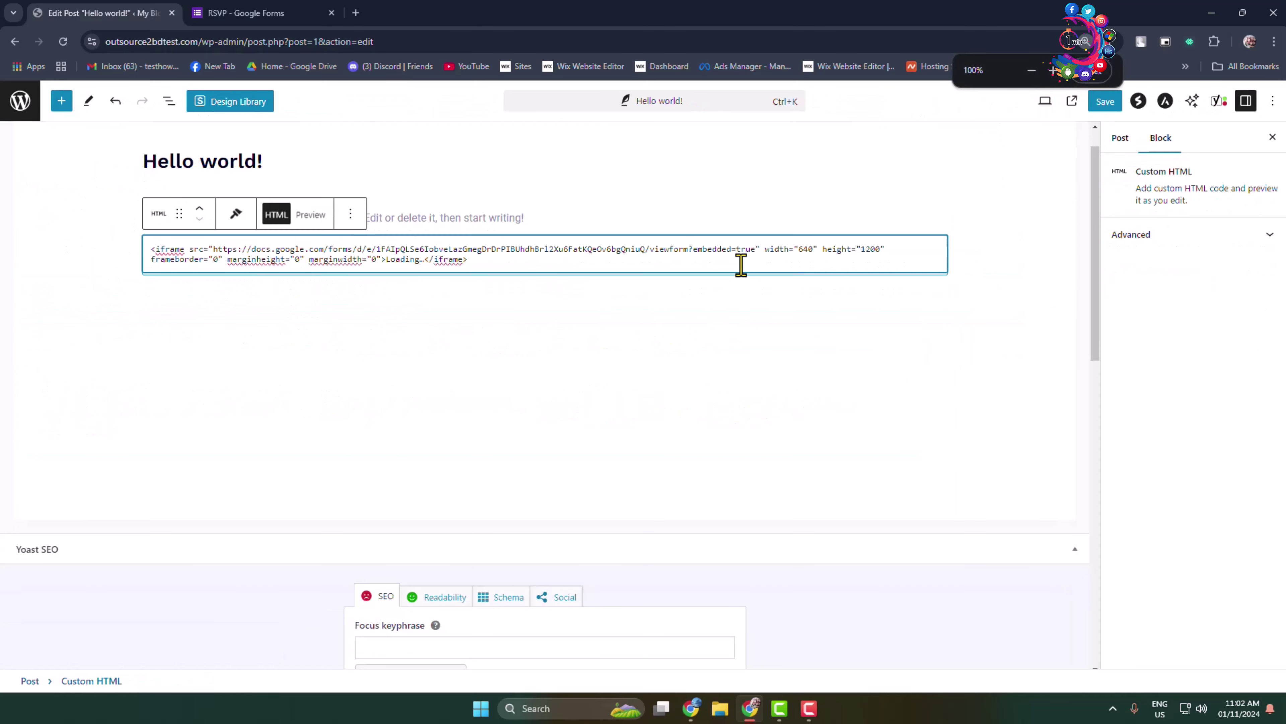
pyautogui.click(1103, 106)
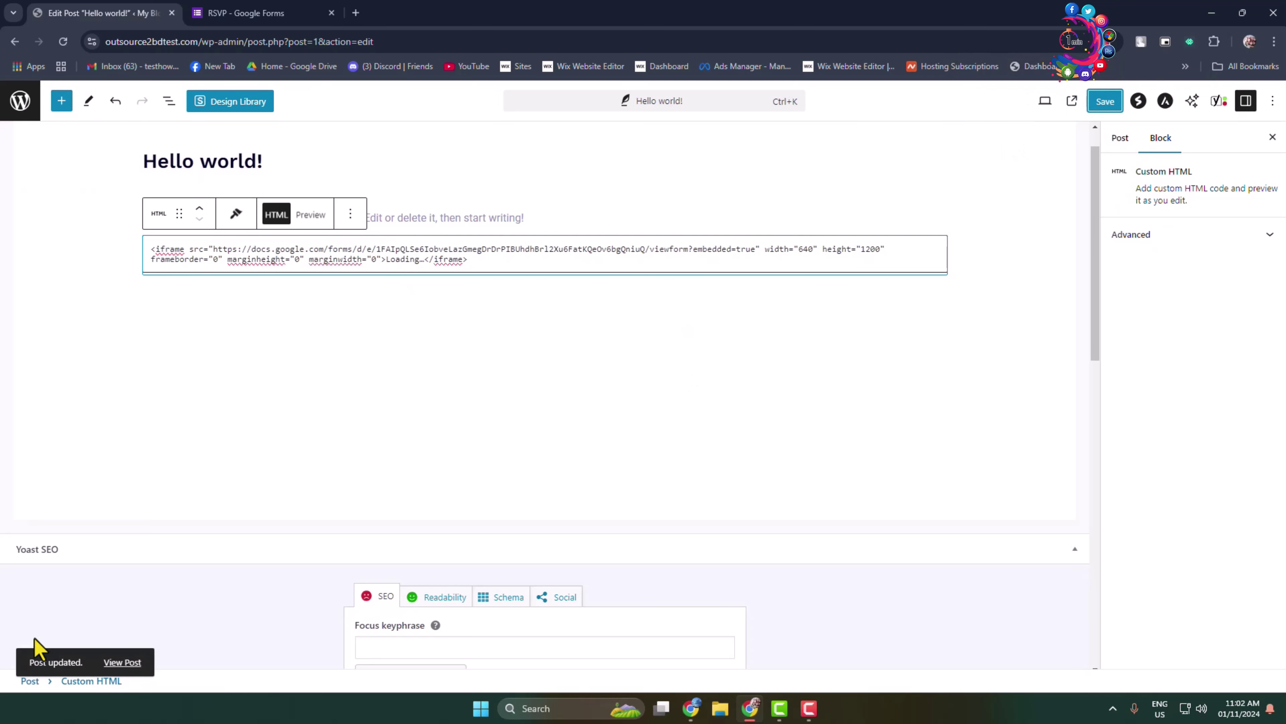
# Step: Open the published Hello world! post in a new tab and scroll to the form
pyautogui.rightClick(119, 663)
pyautogui.click(168, 508)
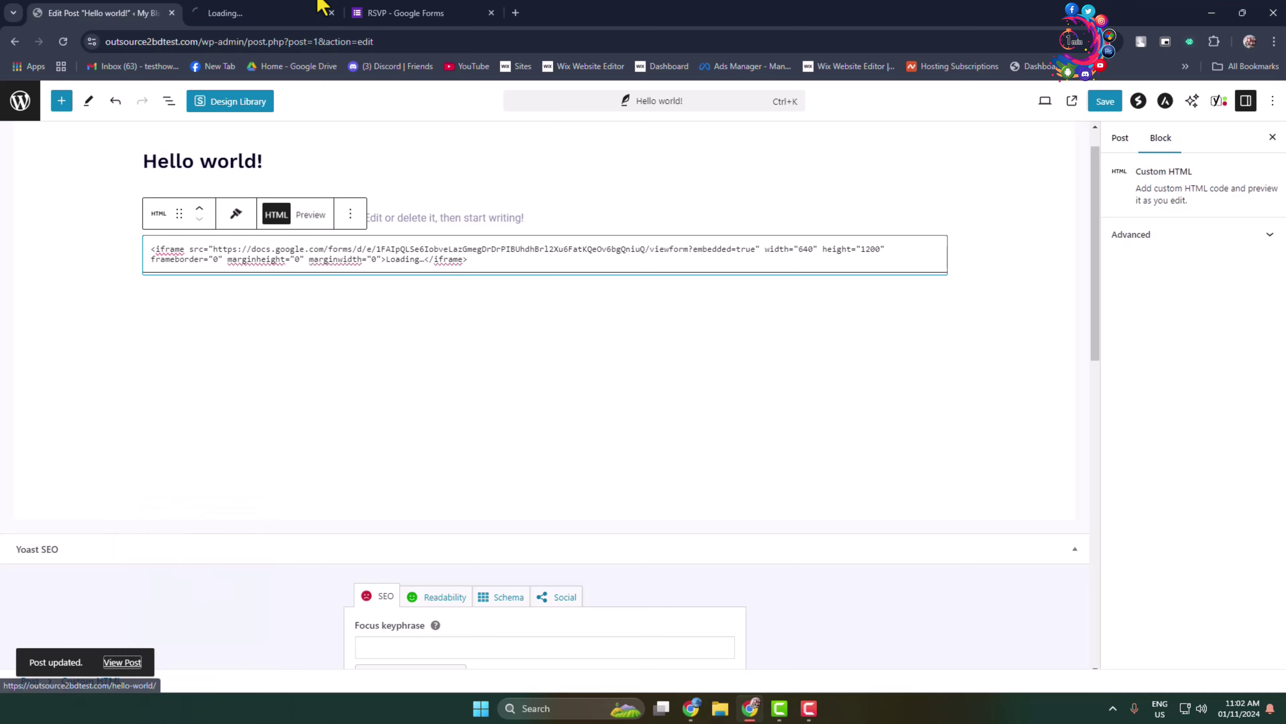
pyautogui.click(320, 6)
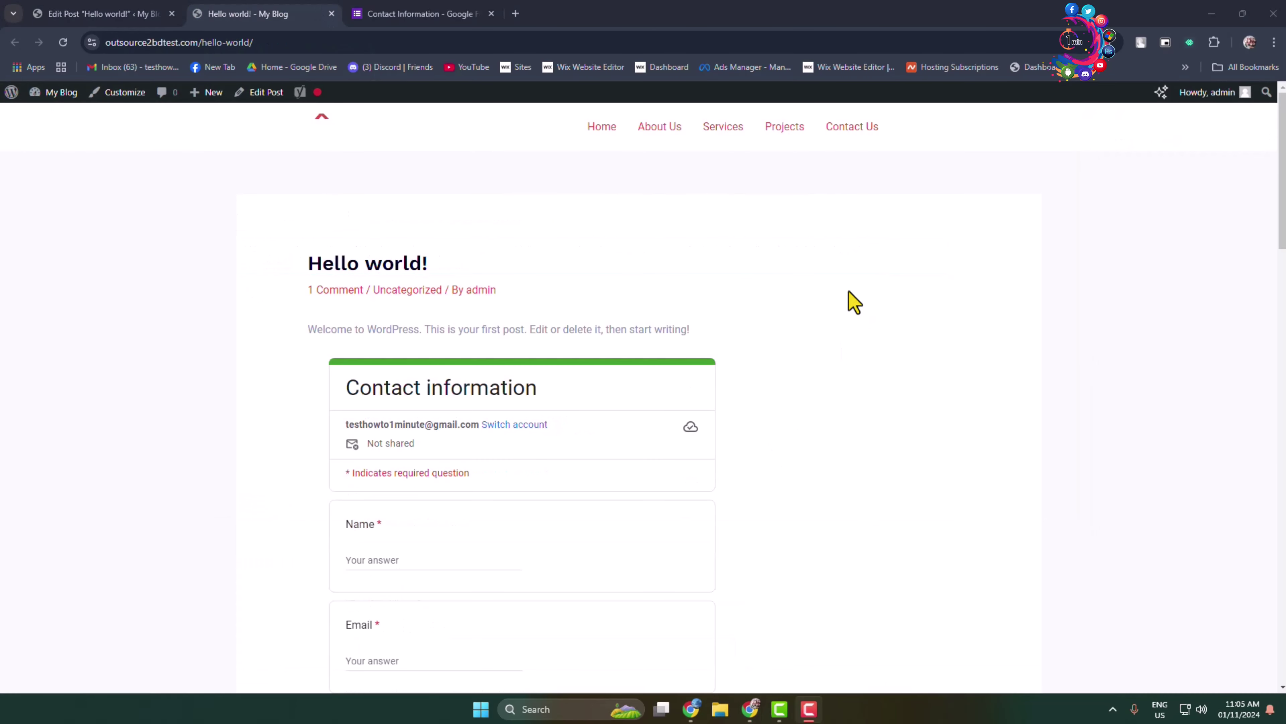
pyautogui.scroll(-9, 879, 306)
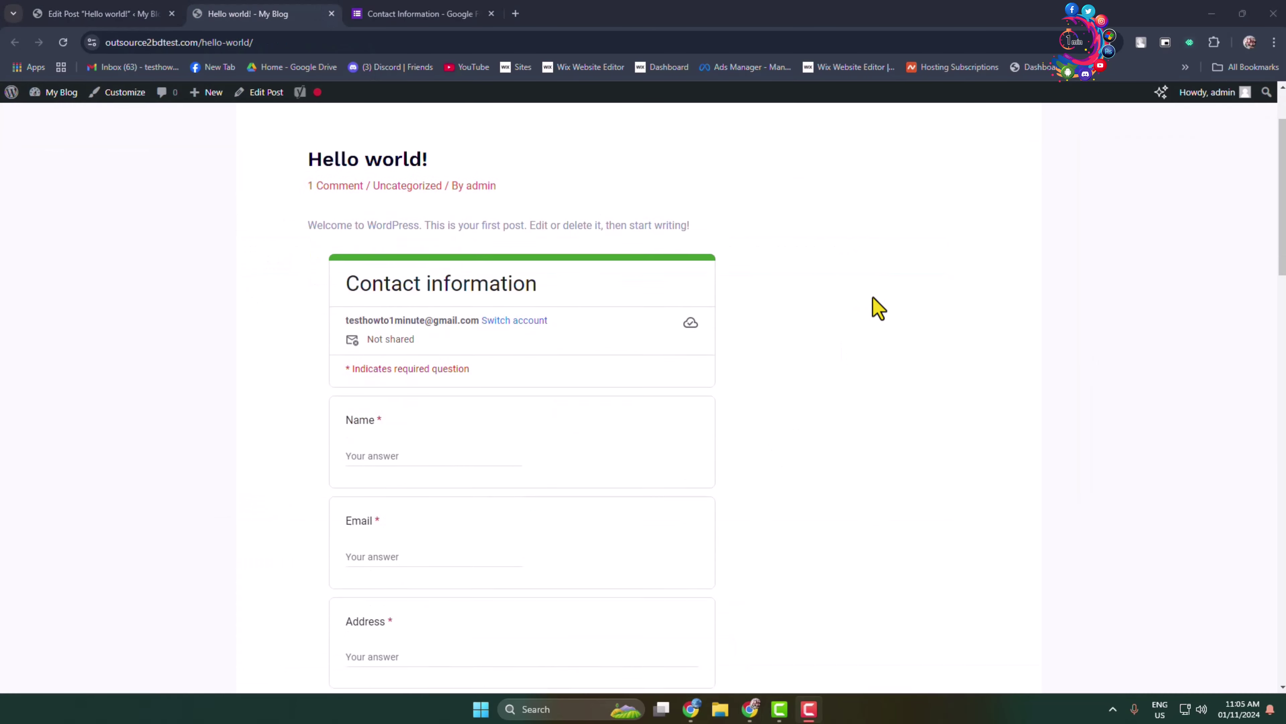
pyautogui.scroll(-4, 879, 316)
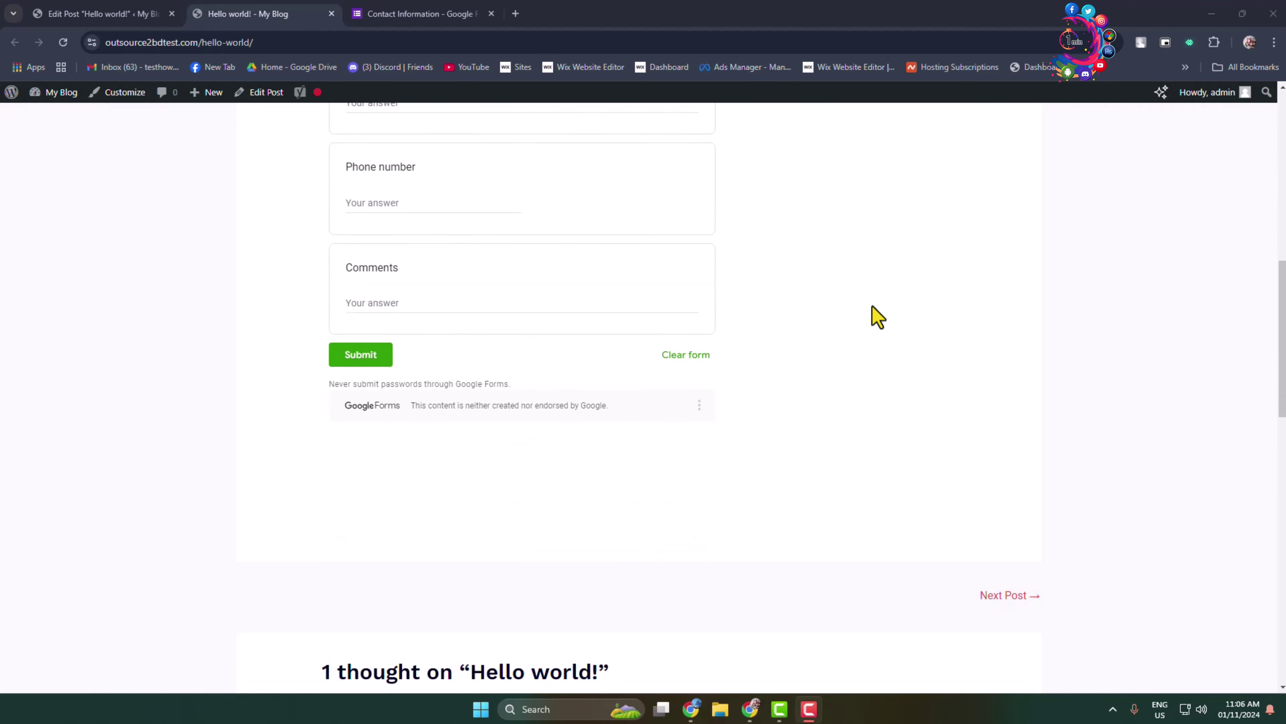
pyautogui.scroll(12, 876, 354)
pyautogui.scroll(1, 879, 363)
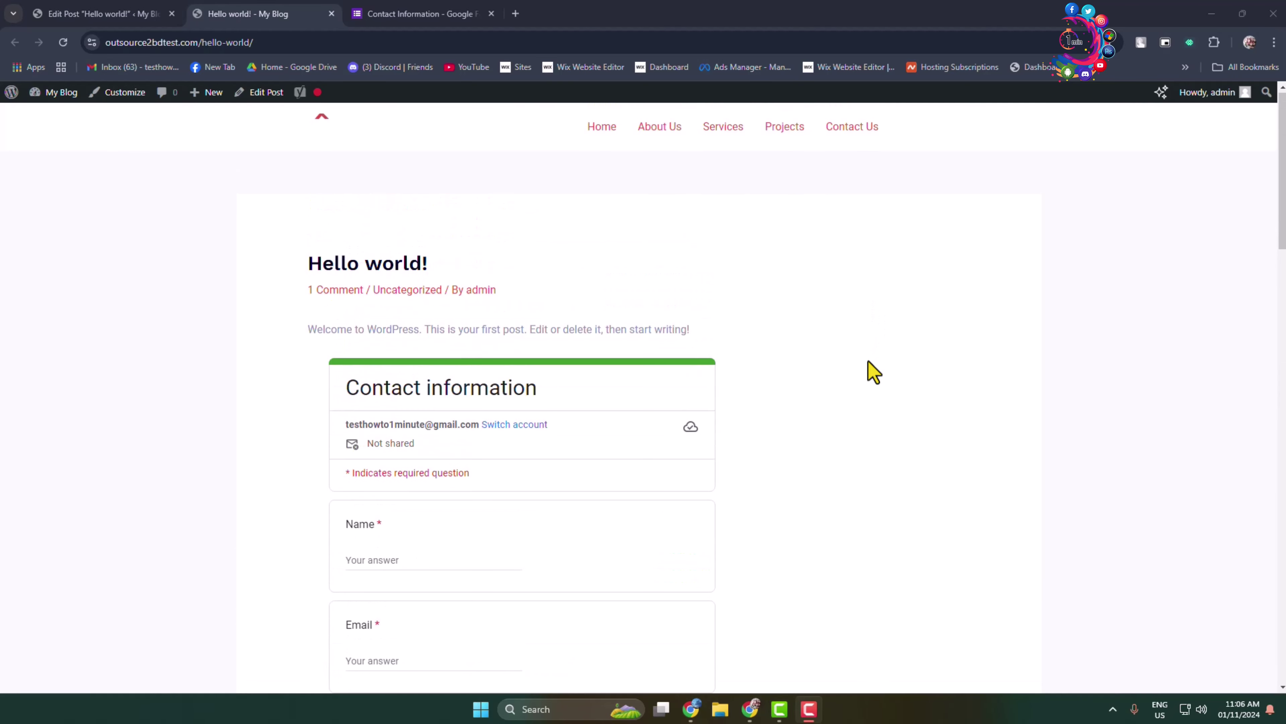
pyautogui.scroll(-4, 689, 386)
# Step: Fill Name, Email and Address with 'test' and Phone number with 545151
pyautogui.click(405, 357)
pyautogui.write('test')
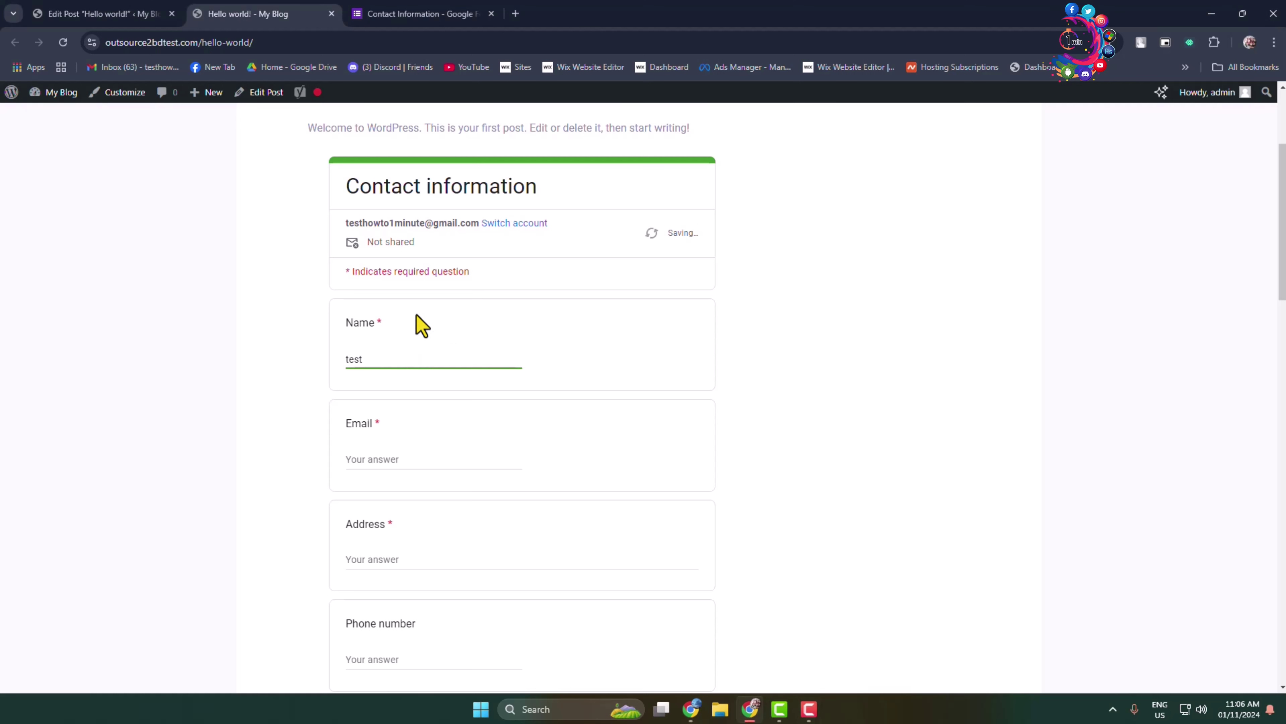
pyautogui.click(367, 459)
pyautogui.write('test@gmail.com')
pyautogui.click(393, 559)
pyautogui.write('test')
pyautogui.scroll(-3, 400, 532)
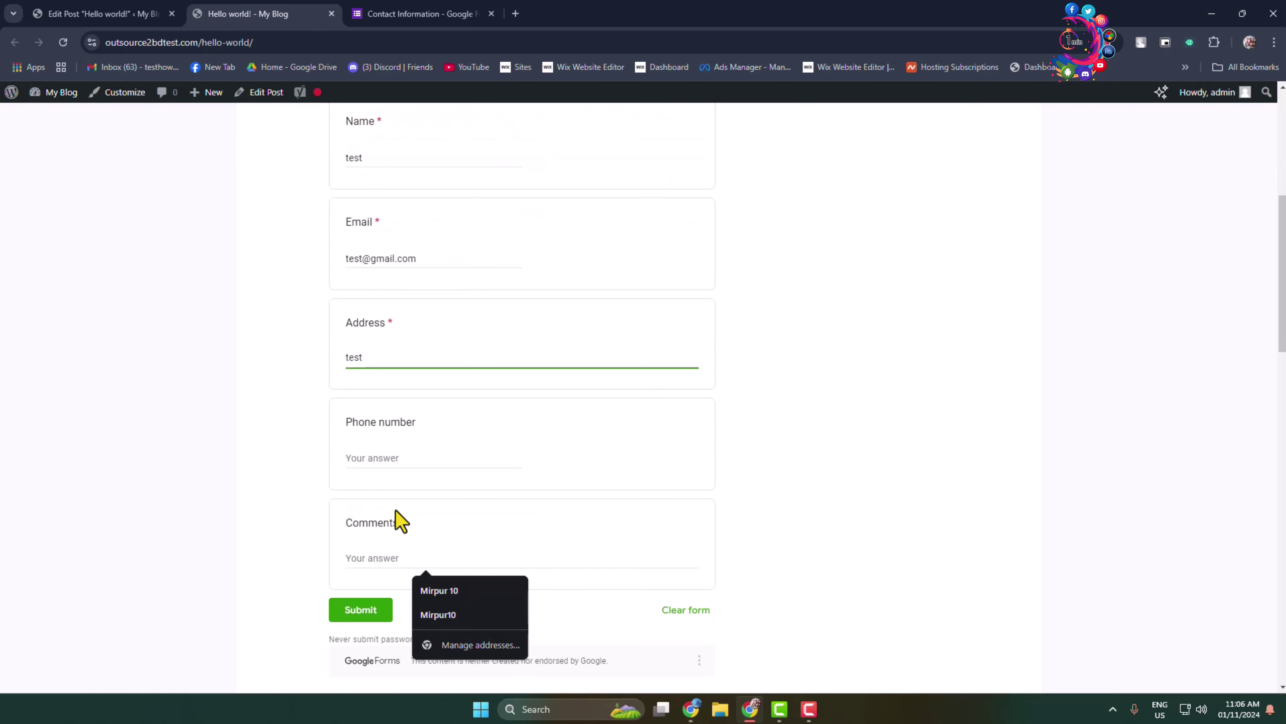
pyautogui.click(402, 557)
pyautogui.write('test')
pyautogui.click(380, 454)
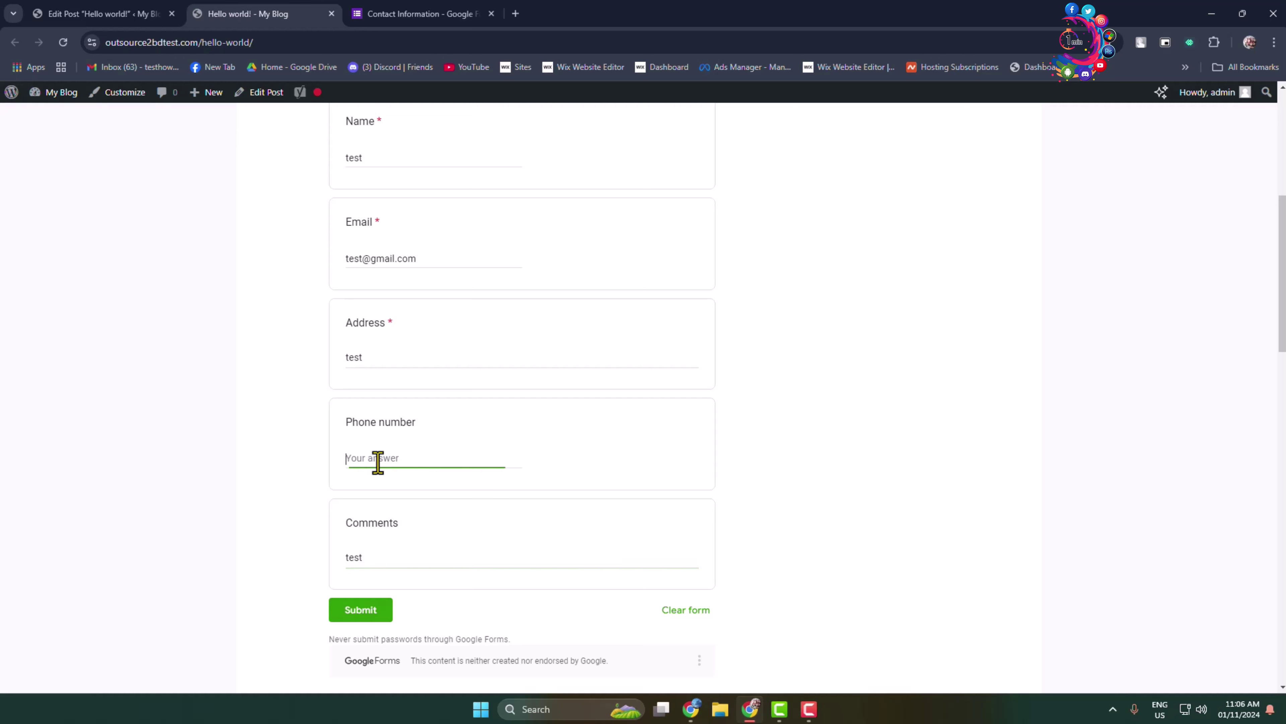
pyautogui.write('545151')
# Step: Submit the test response and view the form's thank-you confirmation
pyautogui.scroll(5, 348, 563)
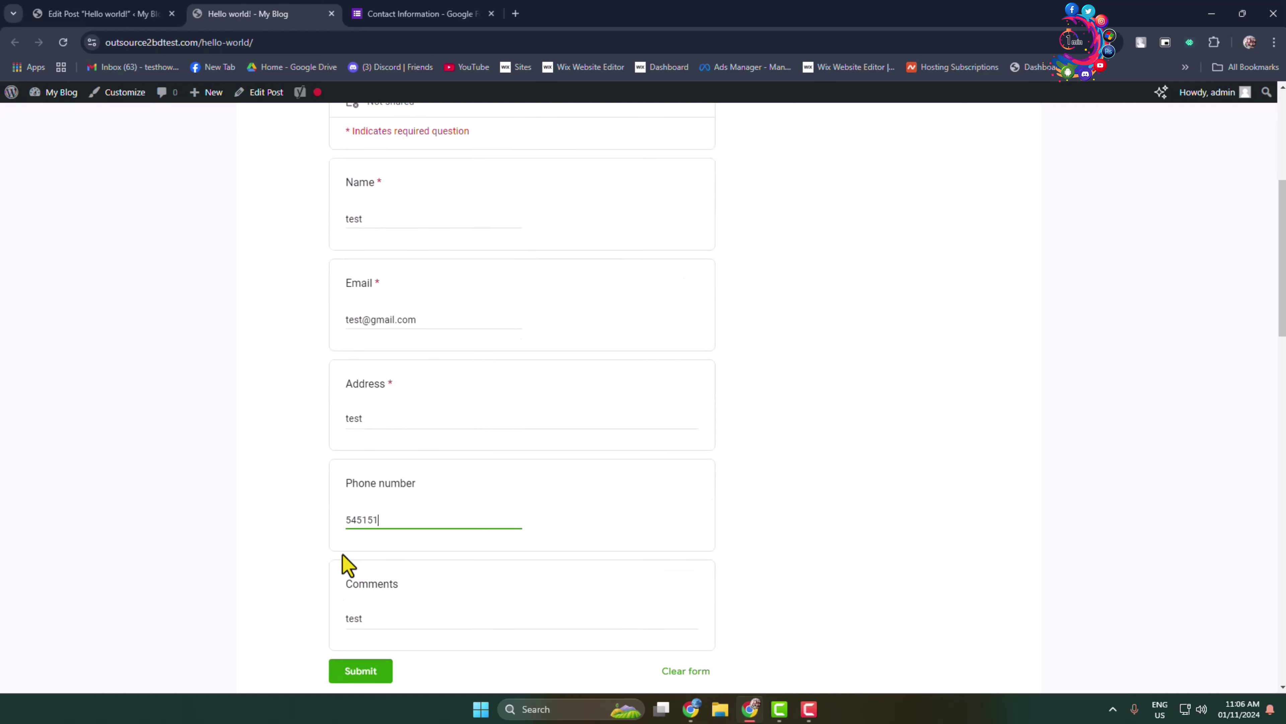
pyautogui.scroll(-6, 393, 481)
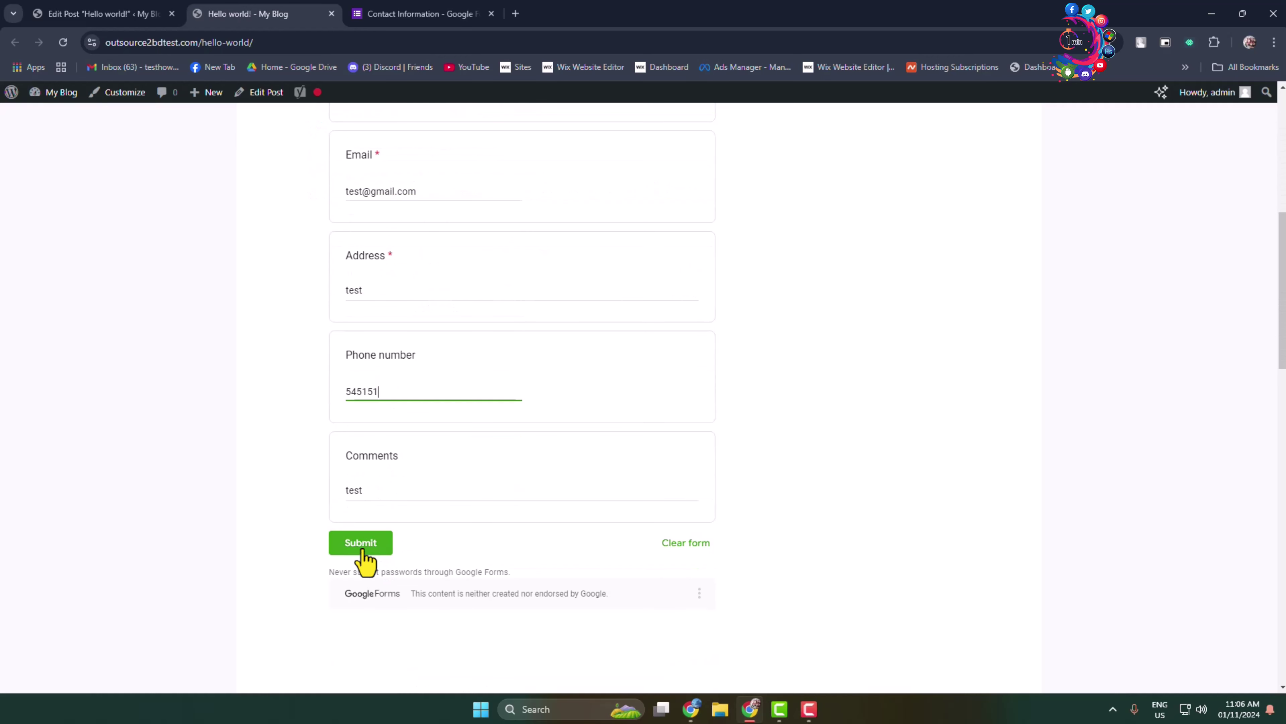
pyautogui.click(362, 549)
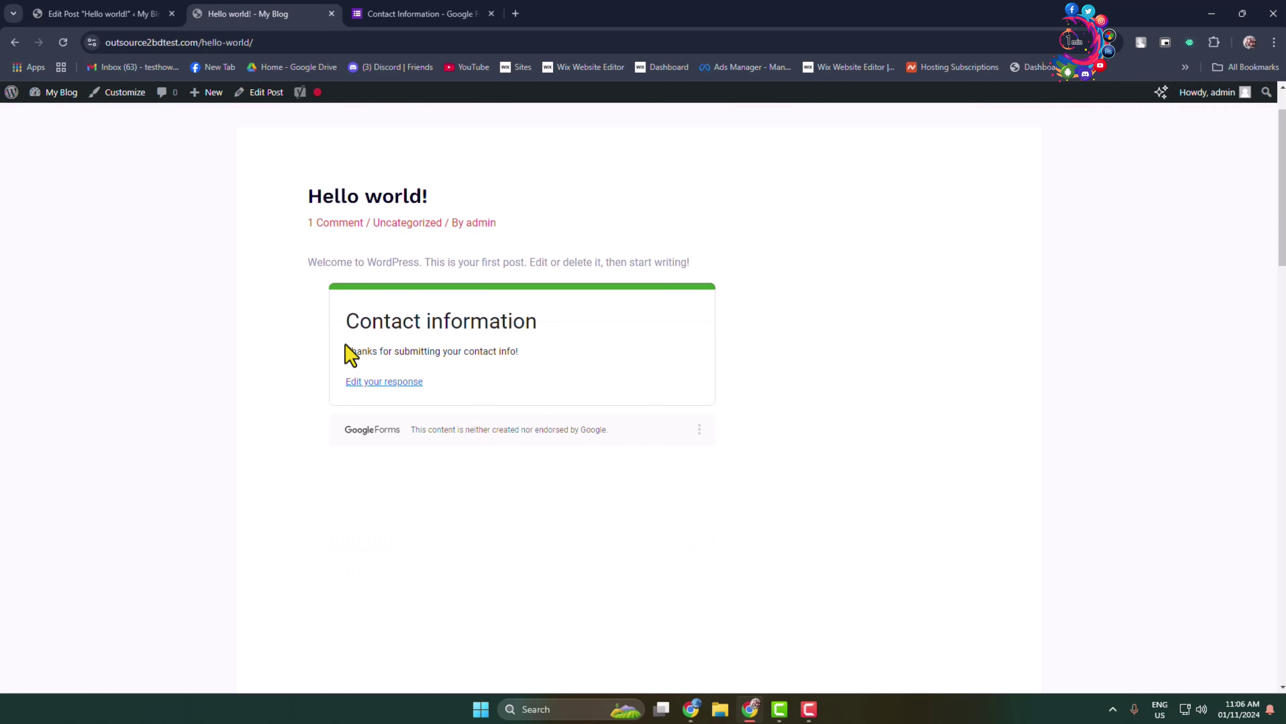
pyautogui.moveTo(343, 327); pyautogui.dragTo(379, 347)
pyautogui.click(416, 368)
pyautogui.click(386, 349)
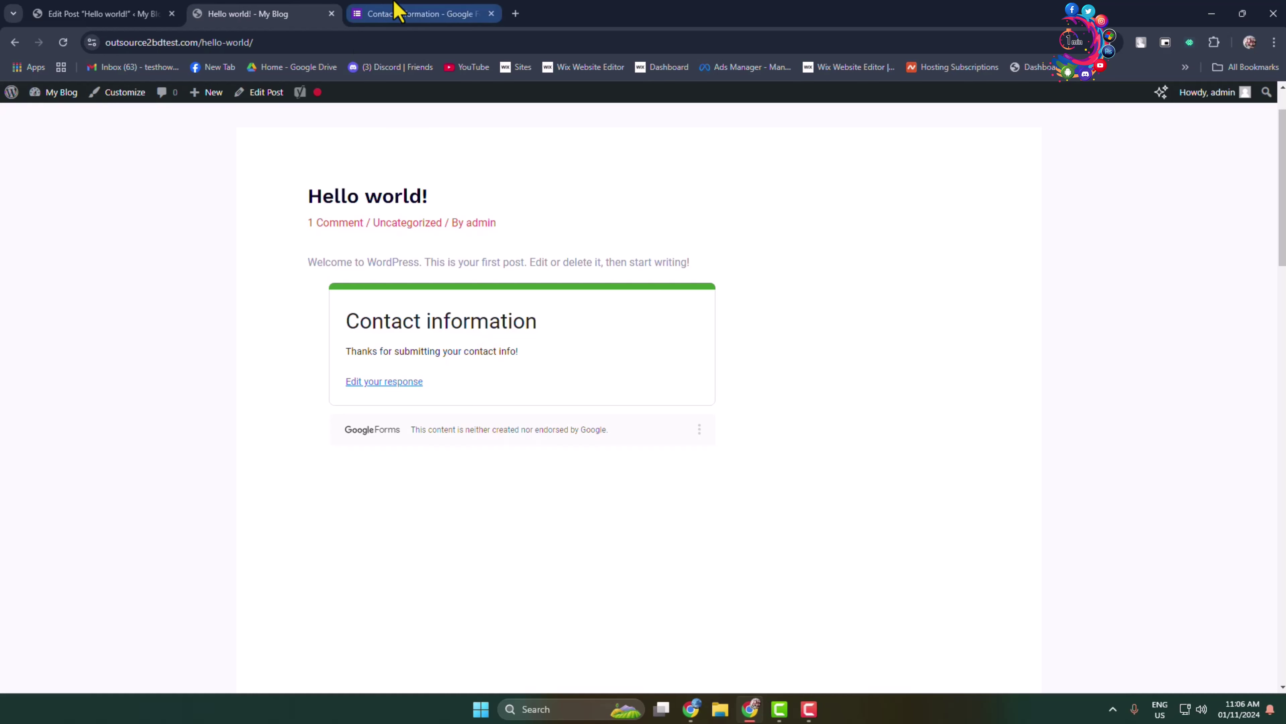
# Step: Return to Google Forms and dismiss the embed code dialog
pyautogui.click(400, 13)
pyautogui.click(823, 133)
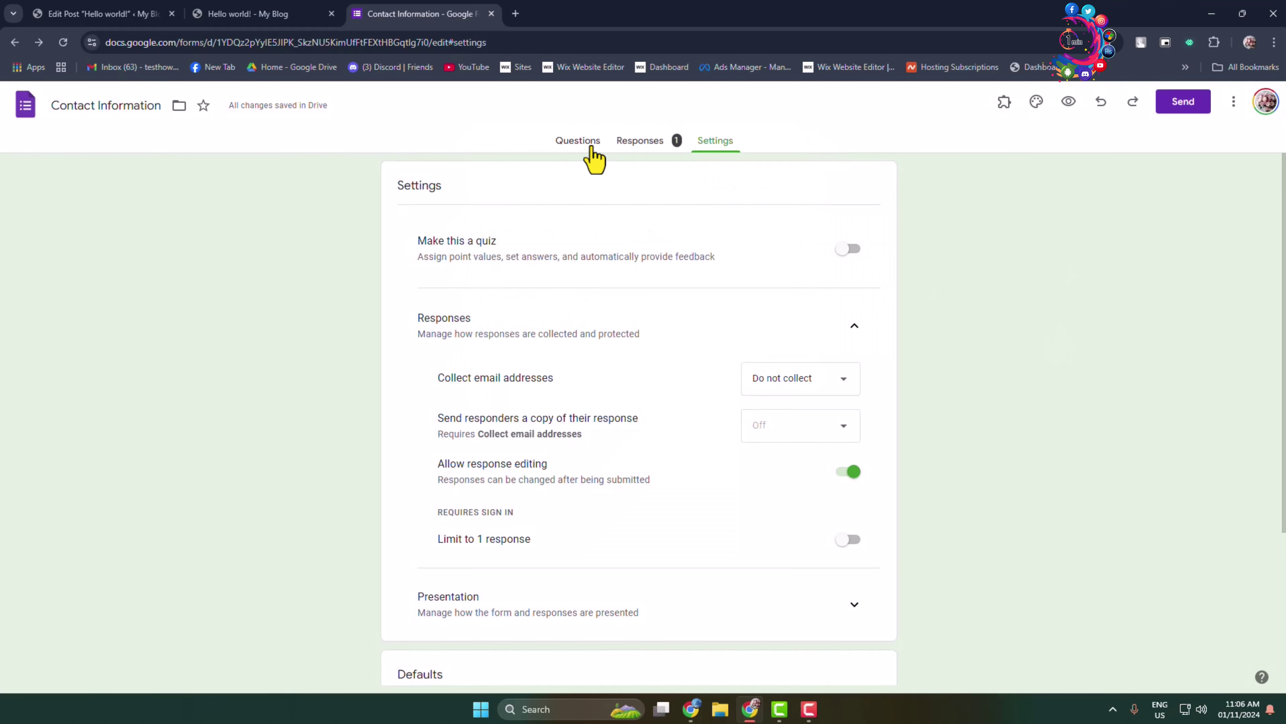
pyautogui.click(564, 140)
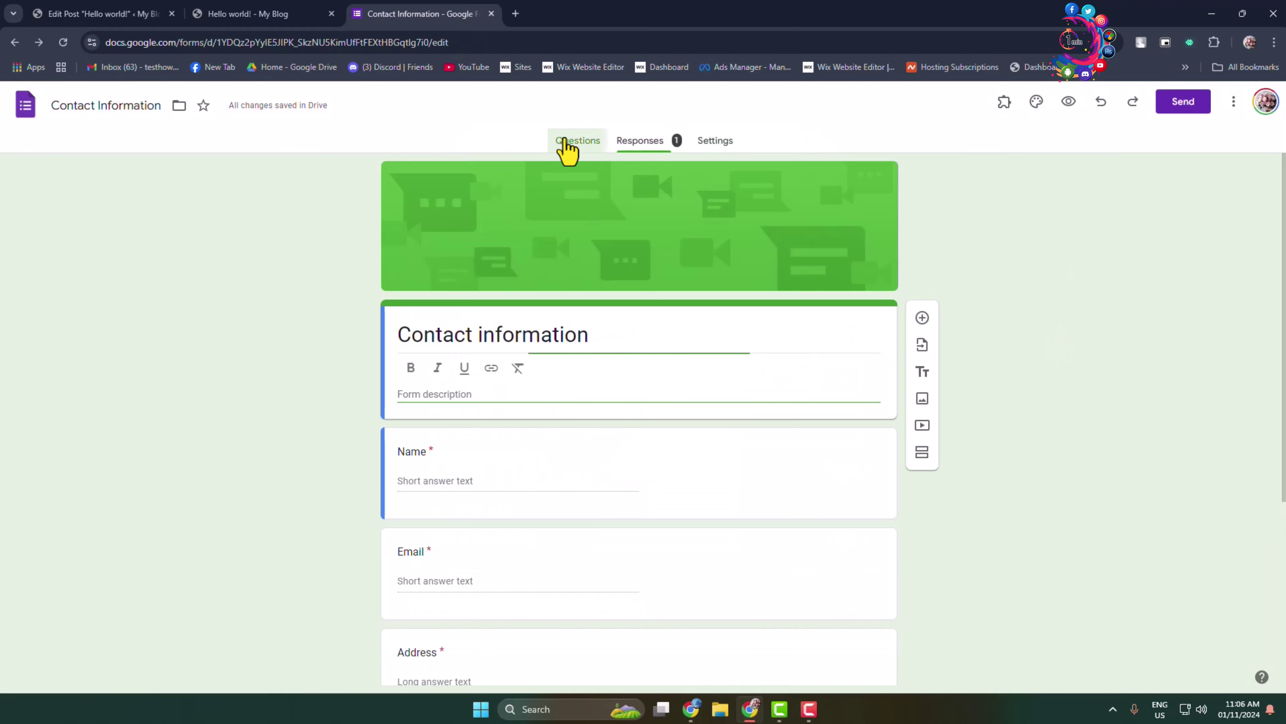
# Step: Review the single test response on the Responses tab and choose Link to Sheets
pyautogui.click(641, 152)
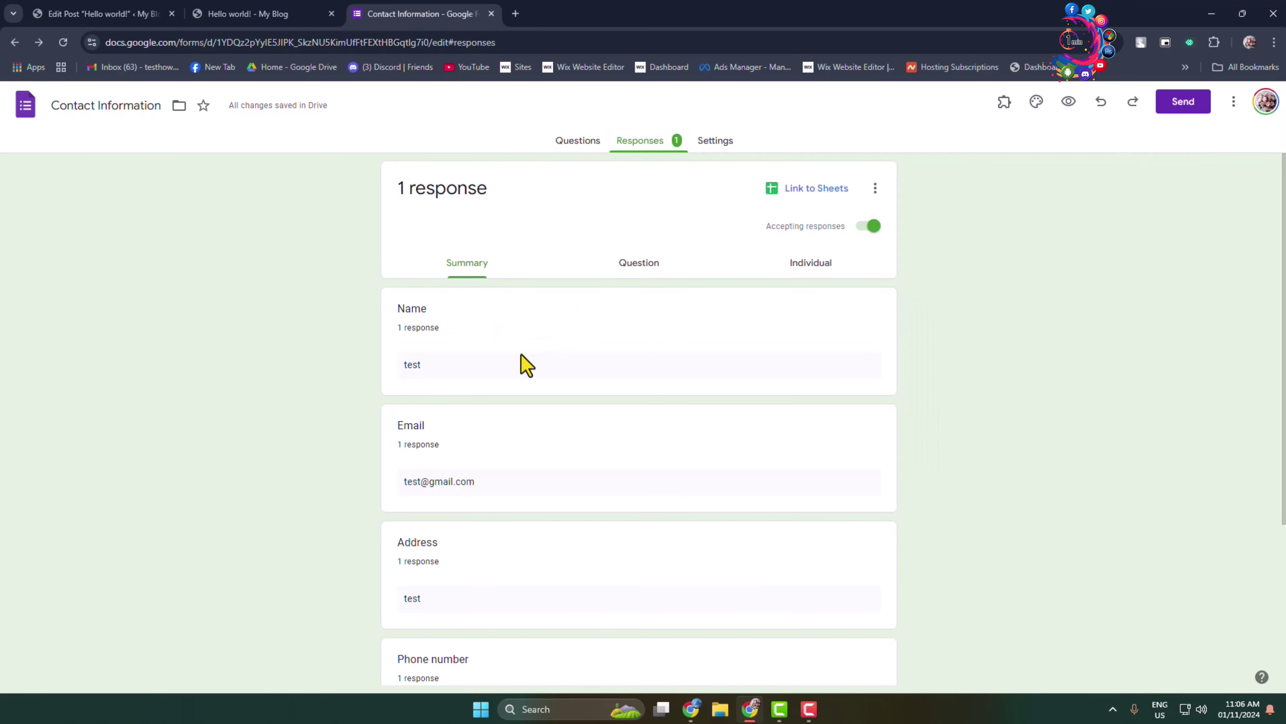
pyautogui.scroll(-5, 985, 330)
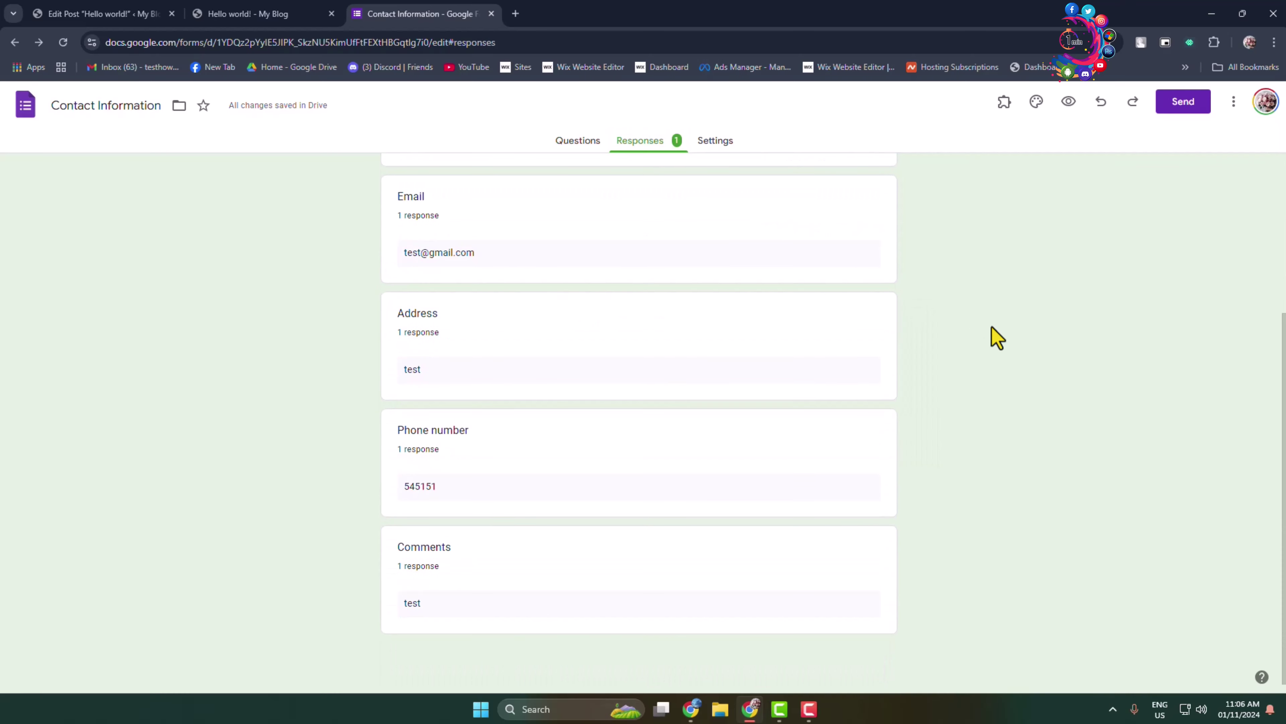
pyautogui.scroll(5, 856, 484)
pyautogui.scroll(1, 856, 484)
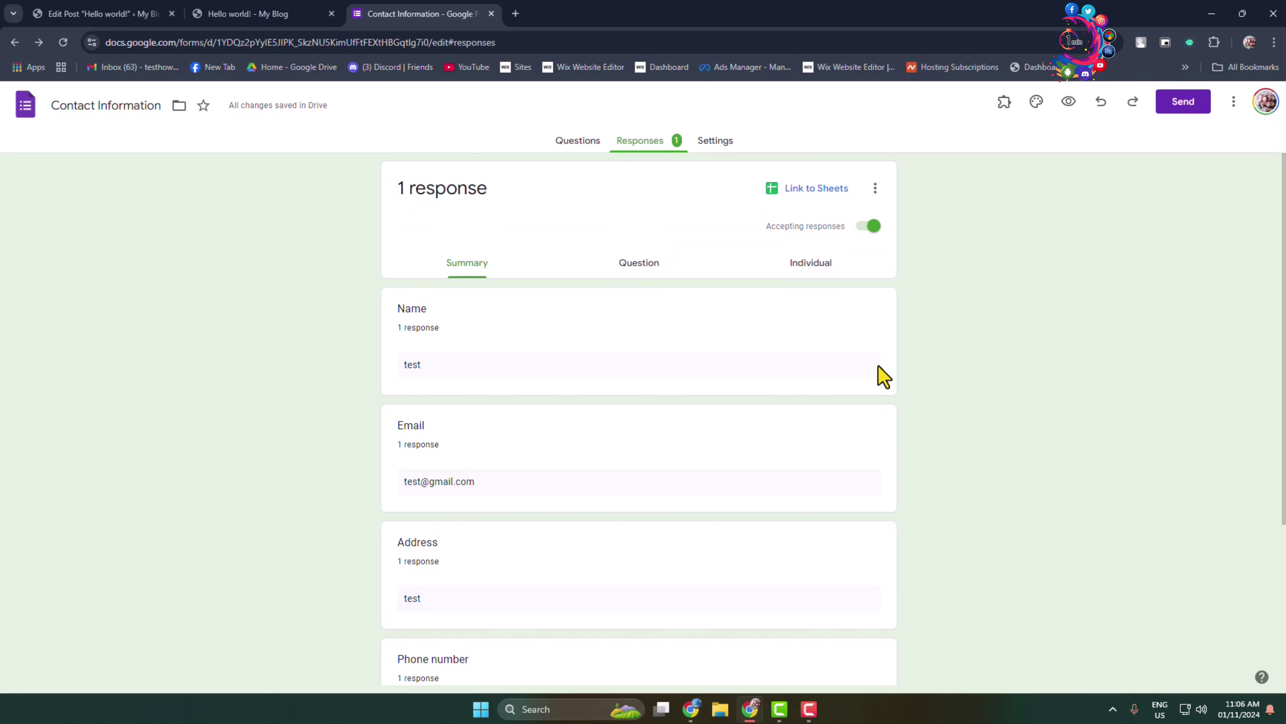
pyautogui.click(819, 197)
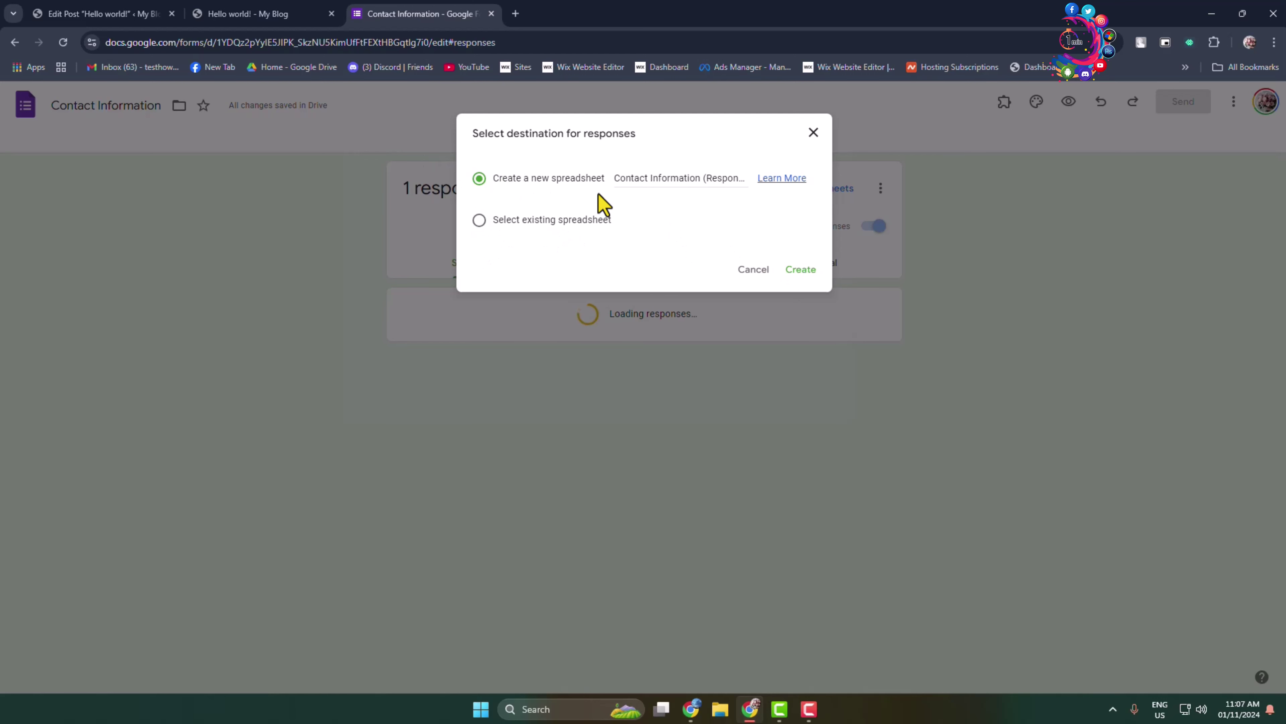
# Step: Create the 'Contact Information (Responses)' spreadsheet, review the test row, then close it
pyautogui.click(801, 270)
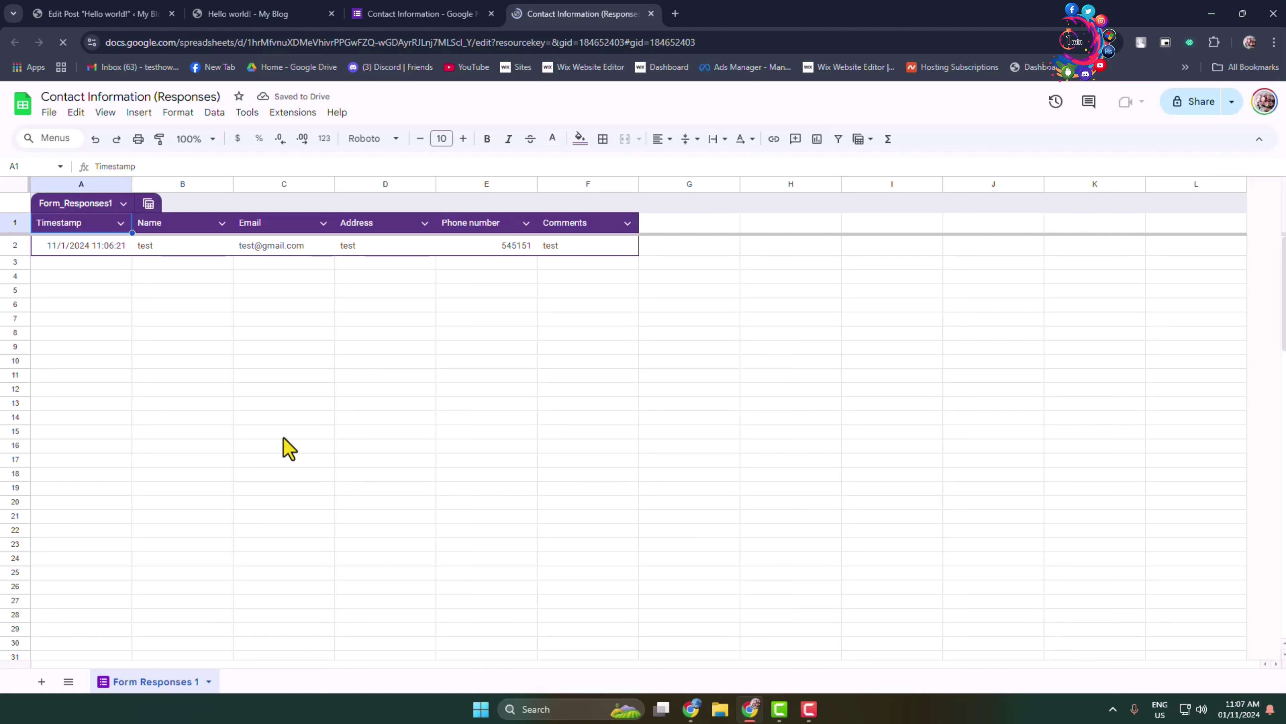
pyautogui.click(190, 304)
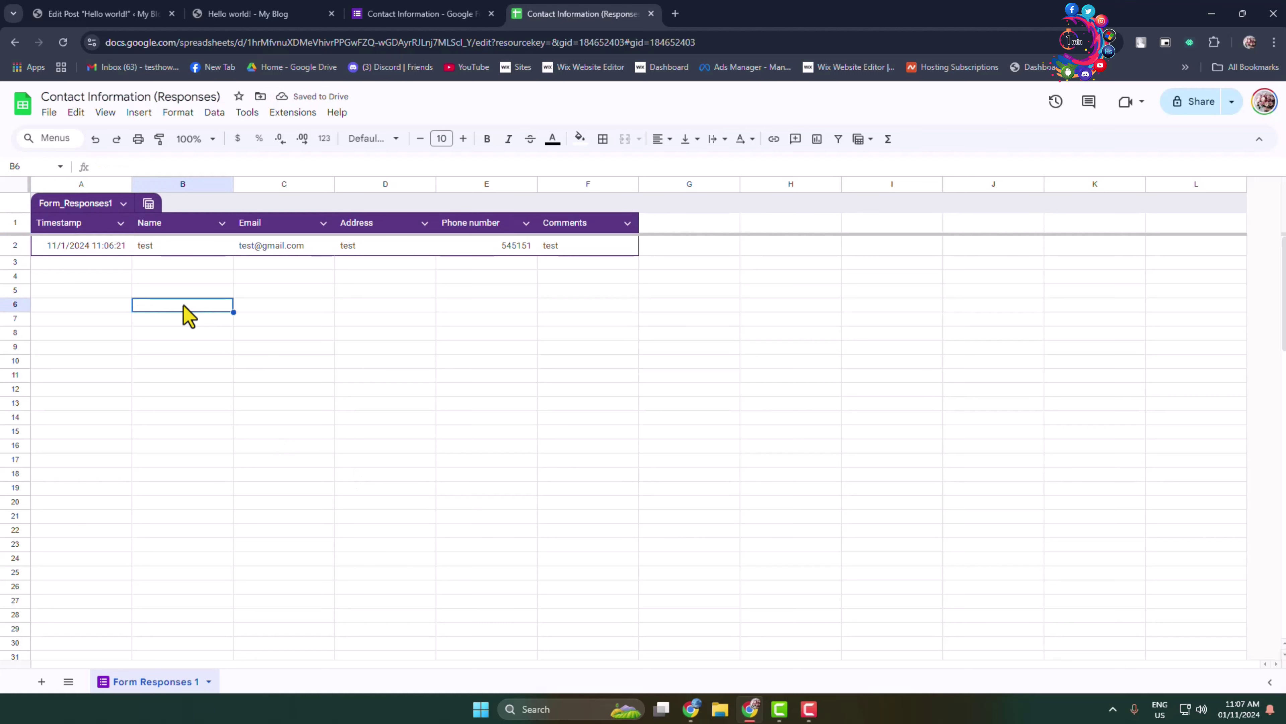
pyautogui.click(43, 264)
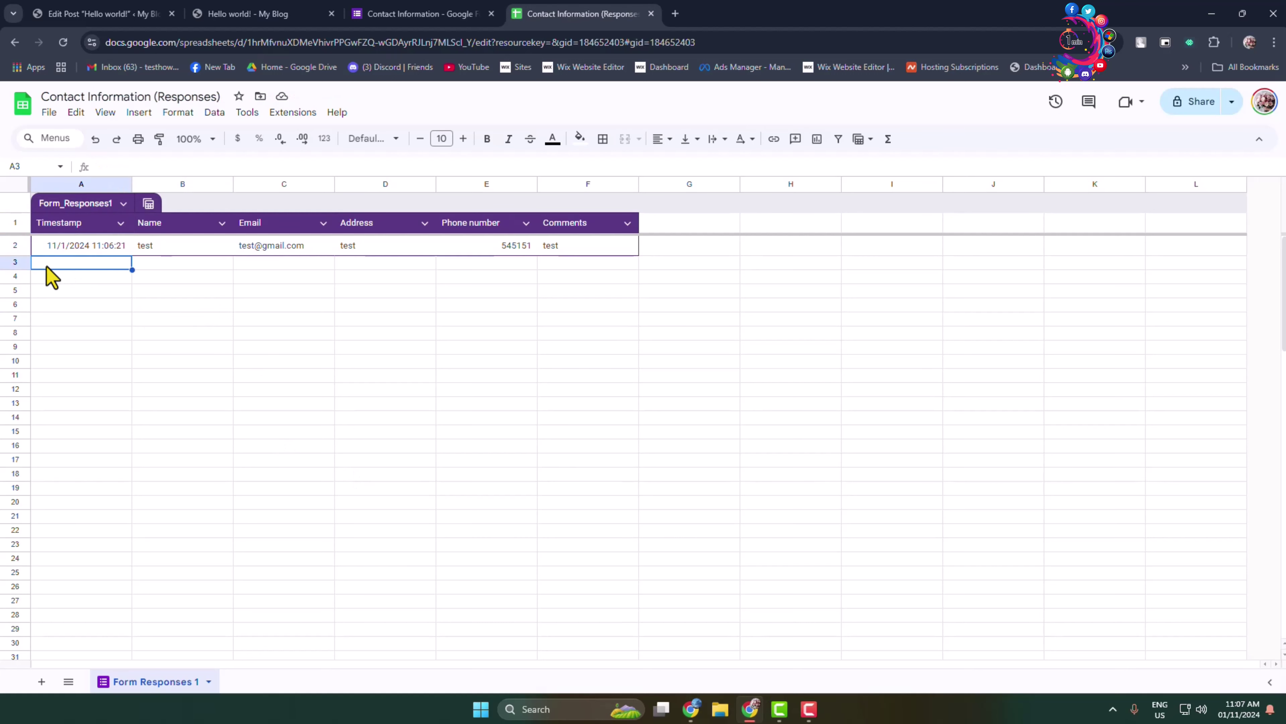
pyautogui.click(259, 290)
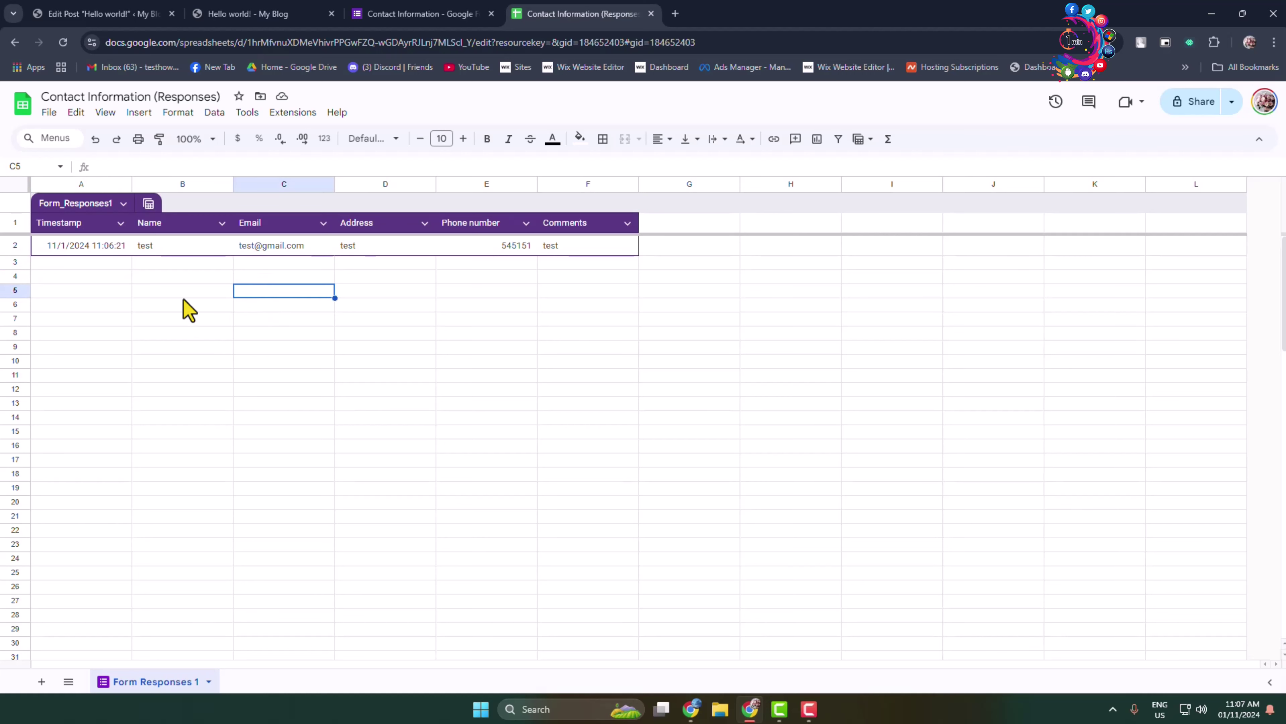
pyautogui.moveTo(88, 265); pyautogui.dragTo(577, 453)
pyautogui.click(570, 545)
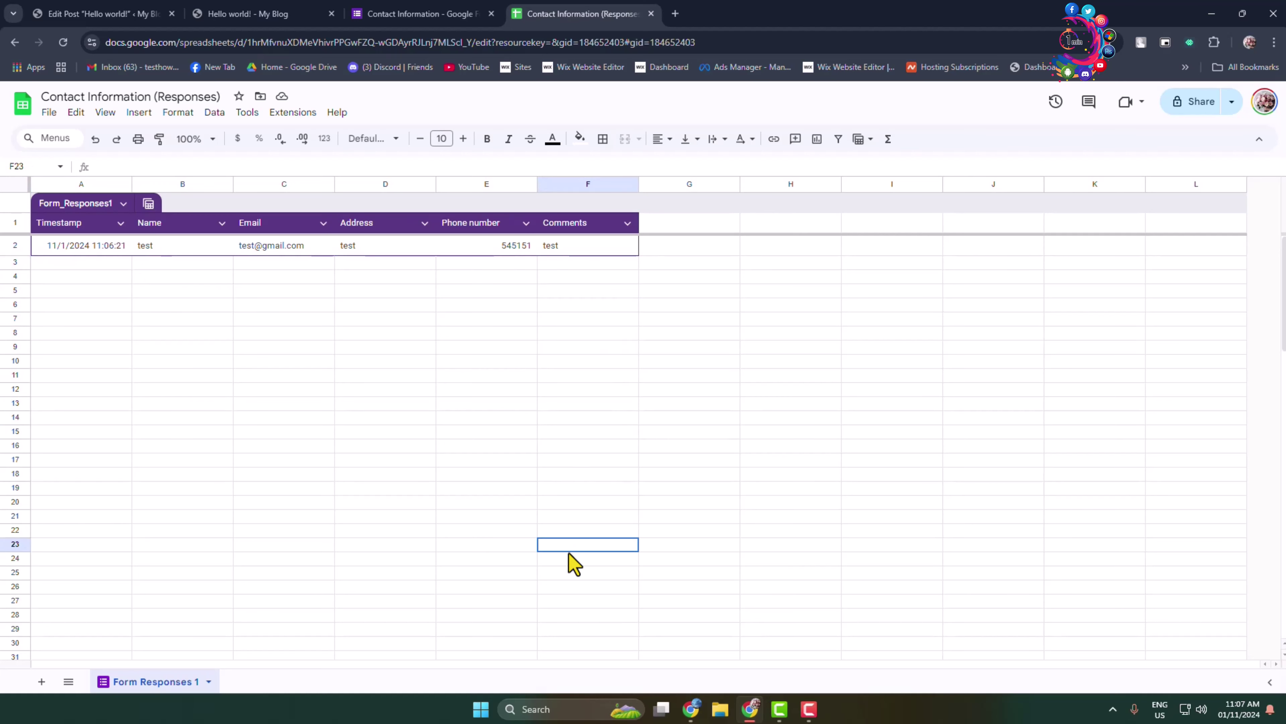
pyautogui.moveTo(345, 388); pyautogui.dragTo(347, 400)
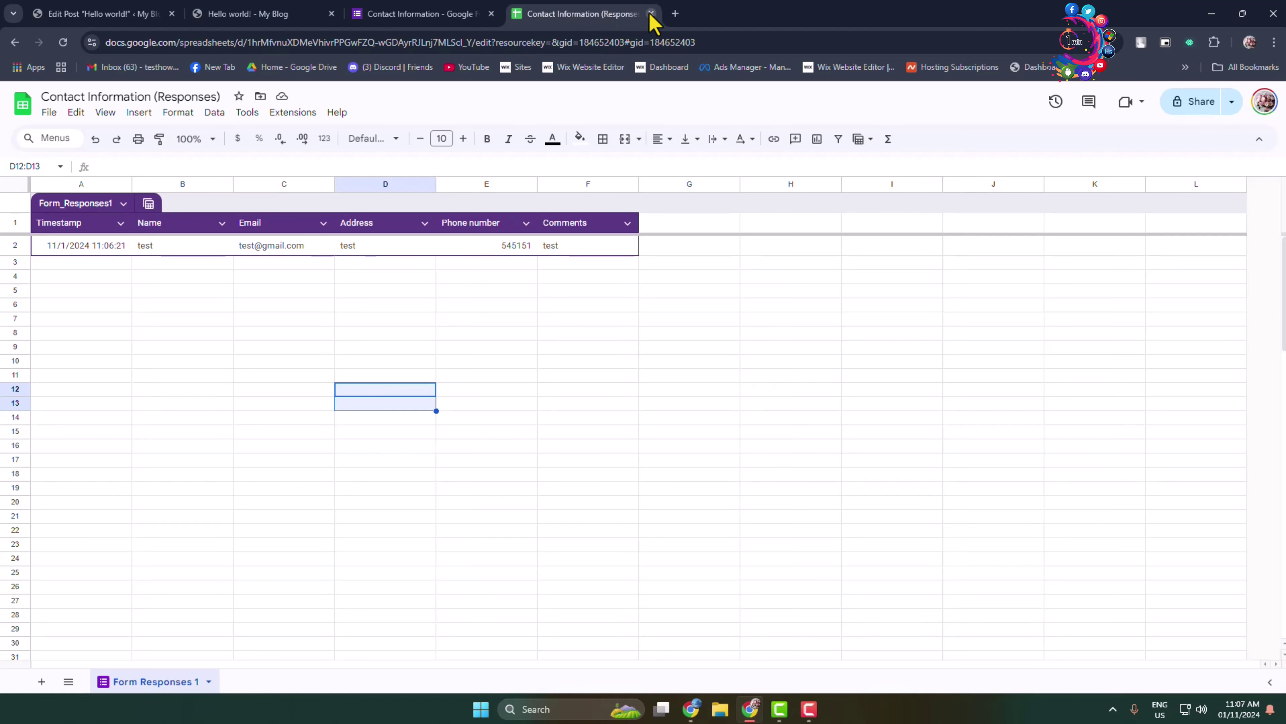
pyautogui.click(651, 14)
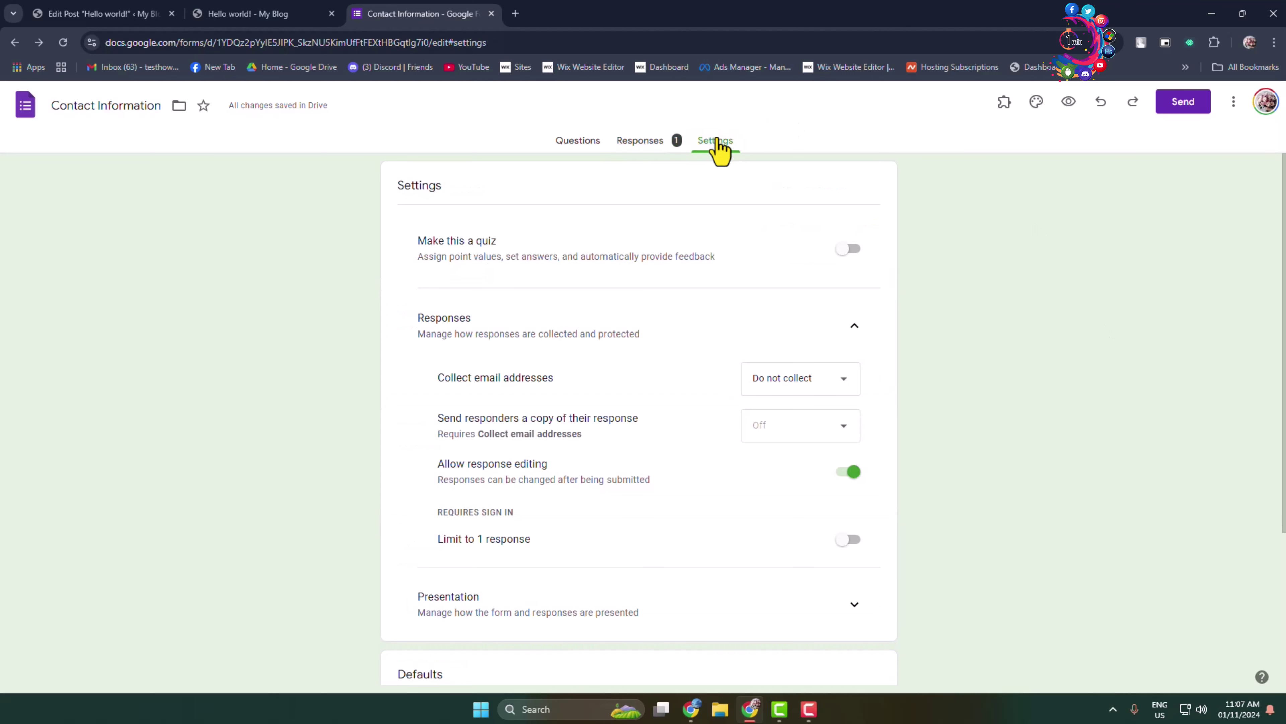
# Step: Collapse the Responses settings, return to Questions, and choose Get add-ons from the More menu
pyautogui.click(854, 327)
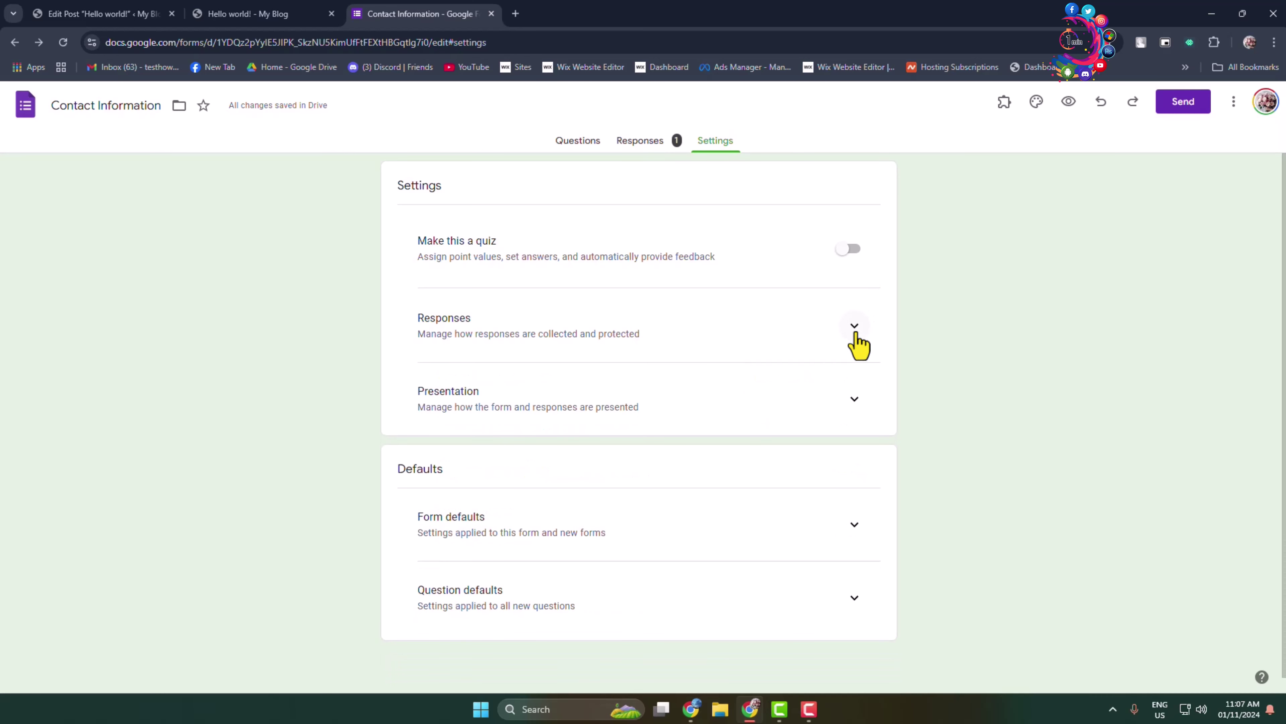
pyautogui.hotkey('alt', 'Left')
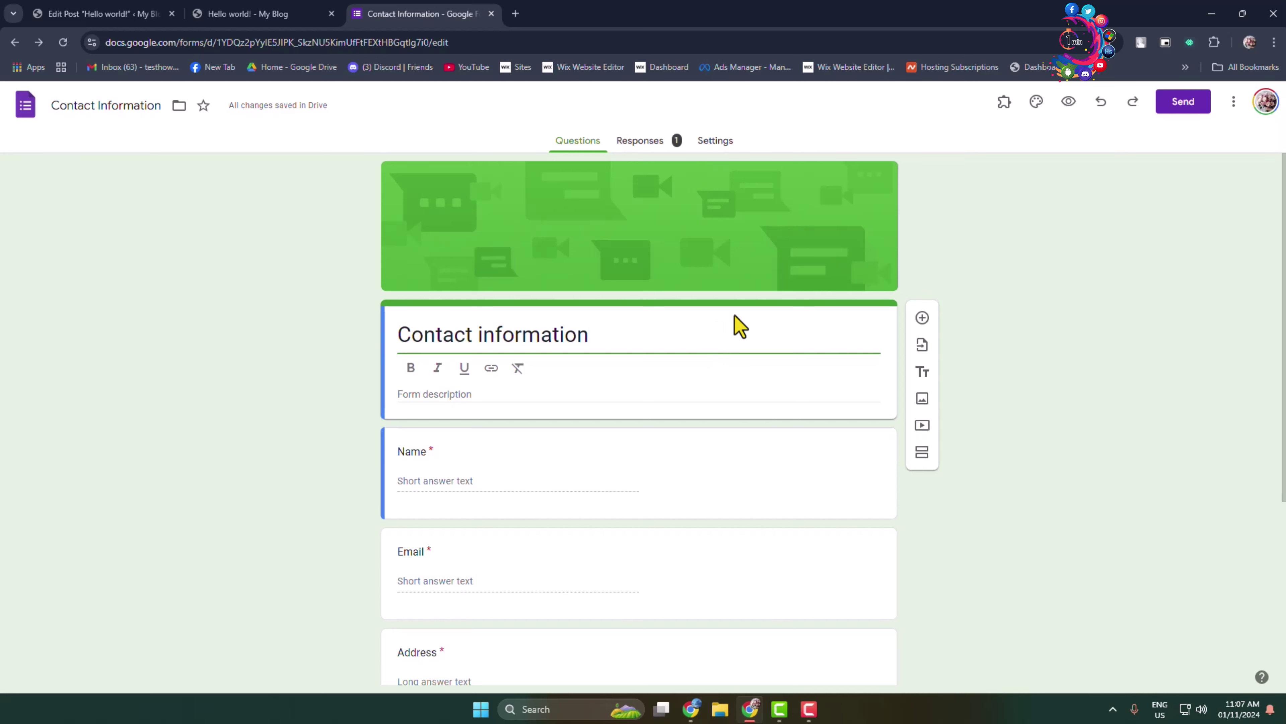
pyautogui.click(1005, 107)
pyautogui.click(1092, 186)
pyautogui.click(1235, 104)
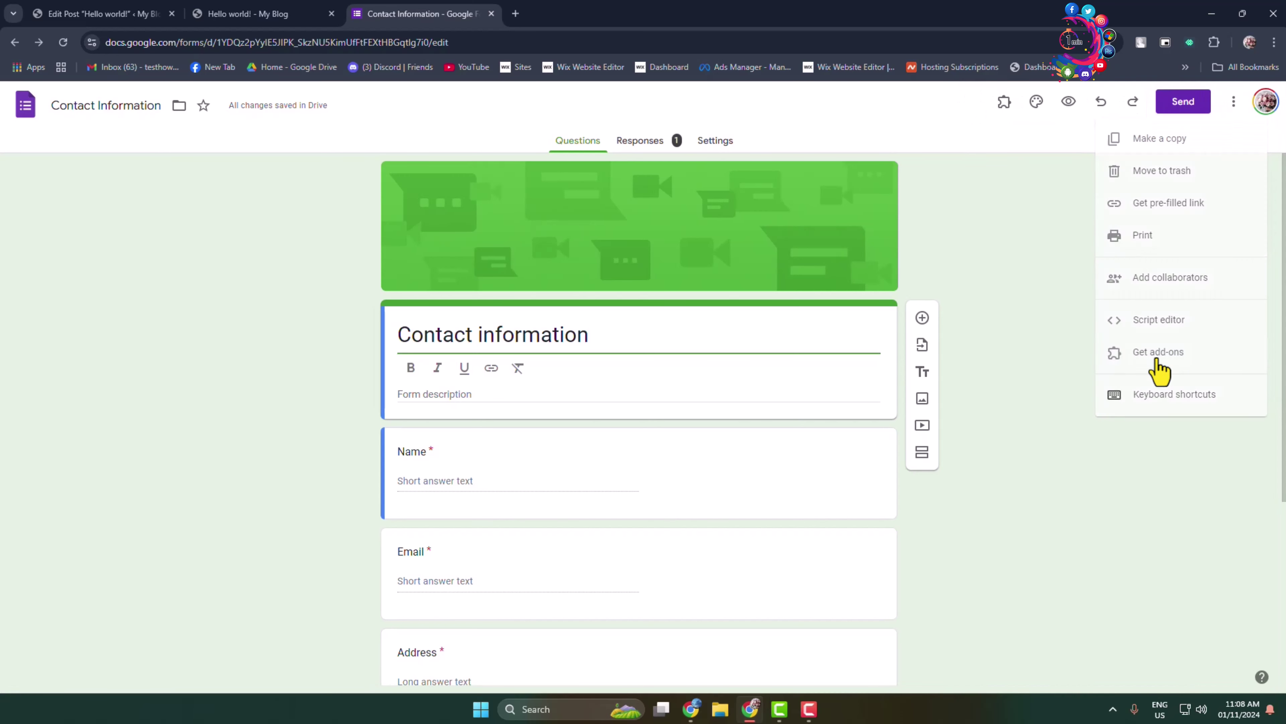
pyautogui.click(1157, 361)
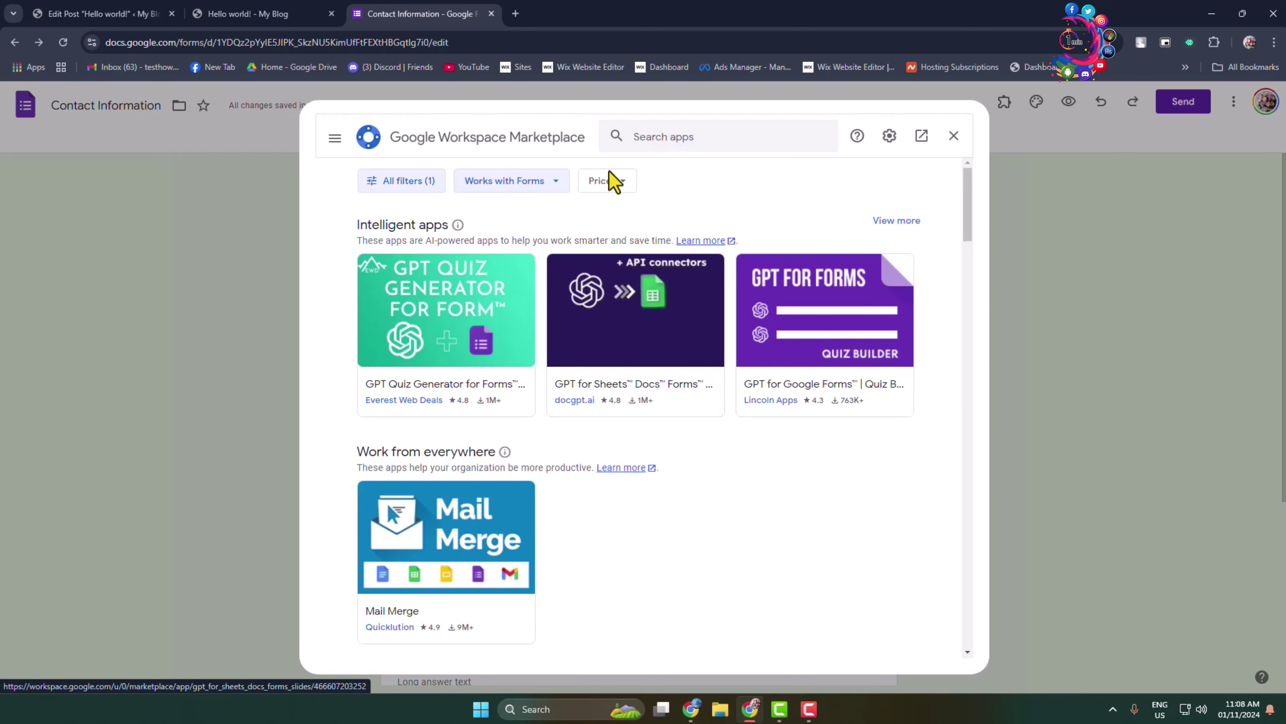
# Step: Search the Marketplace for 'email notification' and open the Form Notify - Email Notification listing
pyautogui.click(658, 135)
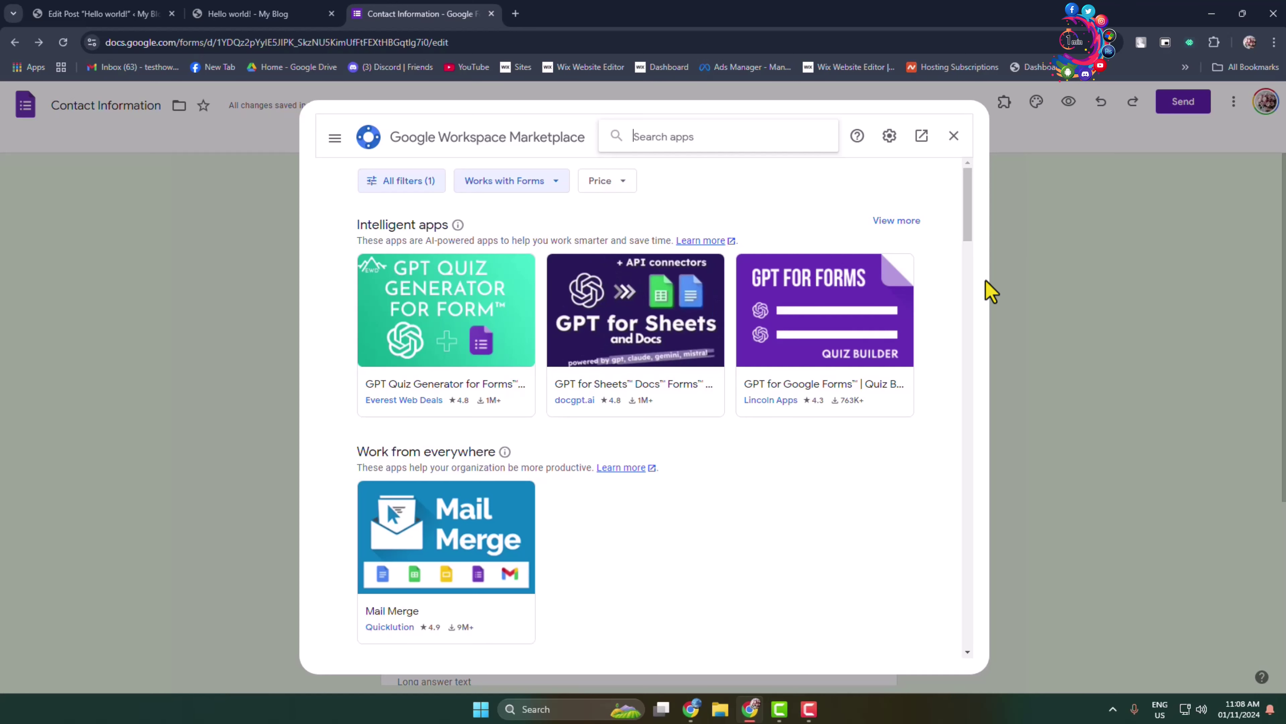
pyautogui.write('get noti')
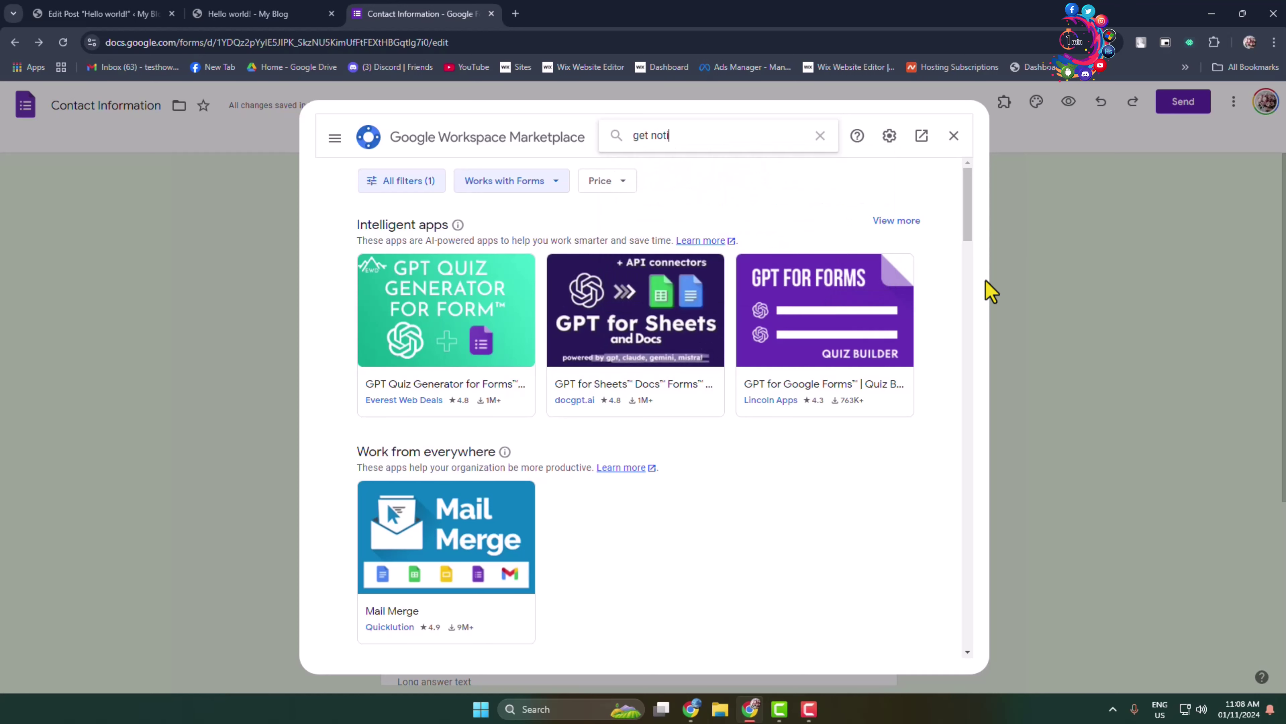
pyautogui.write('fication')
pyautogui.press('Return')
pyautogui.hotkey('ctrl', 'Left')
pyautogui.press('Left')
pyautogui.hotkey('ctrl', 'BackSpace')
pyautogui.write('email')
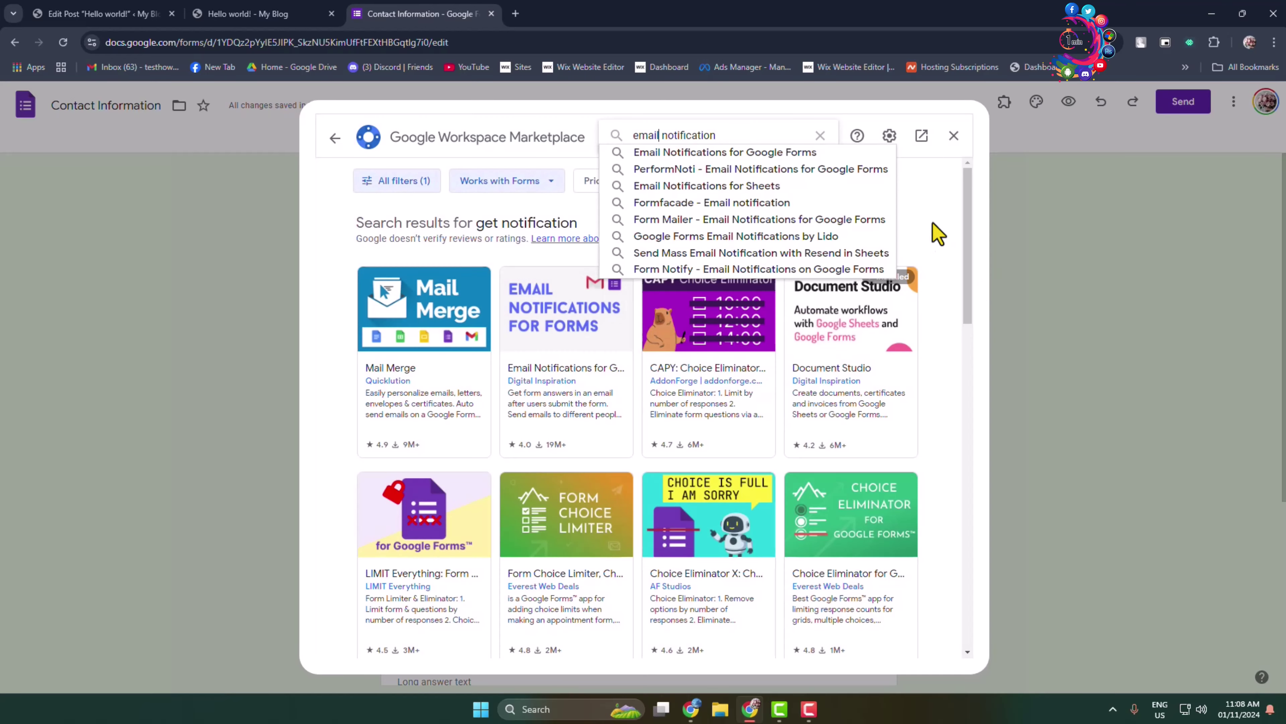
pyautogui.press('Return')
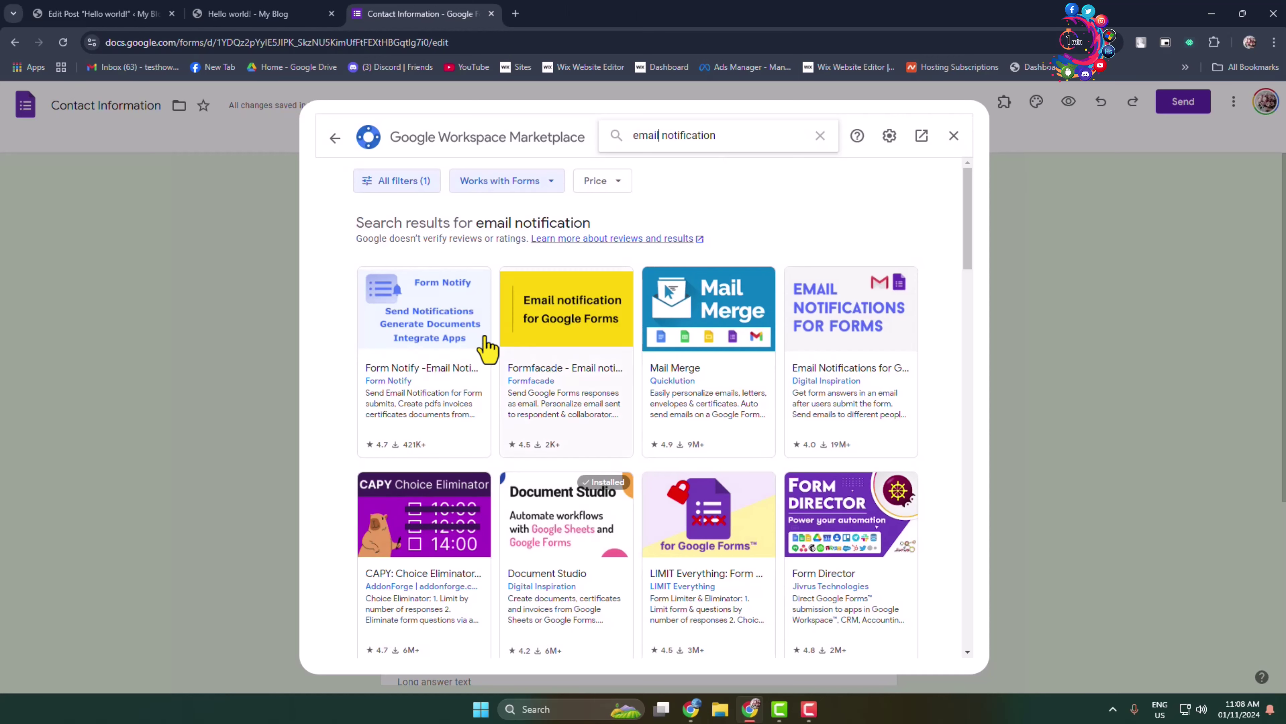
pyautogui.click(424, 341)
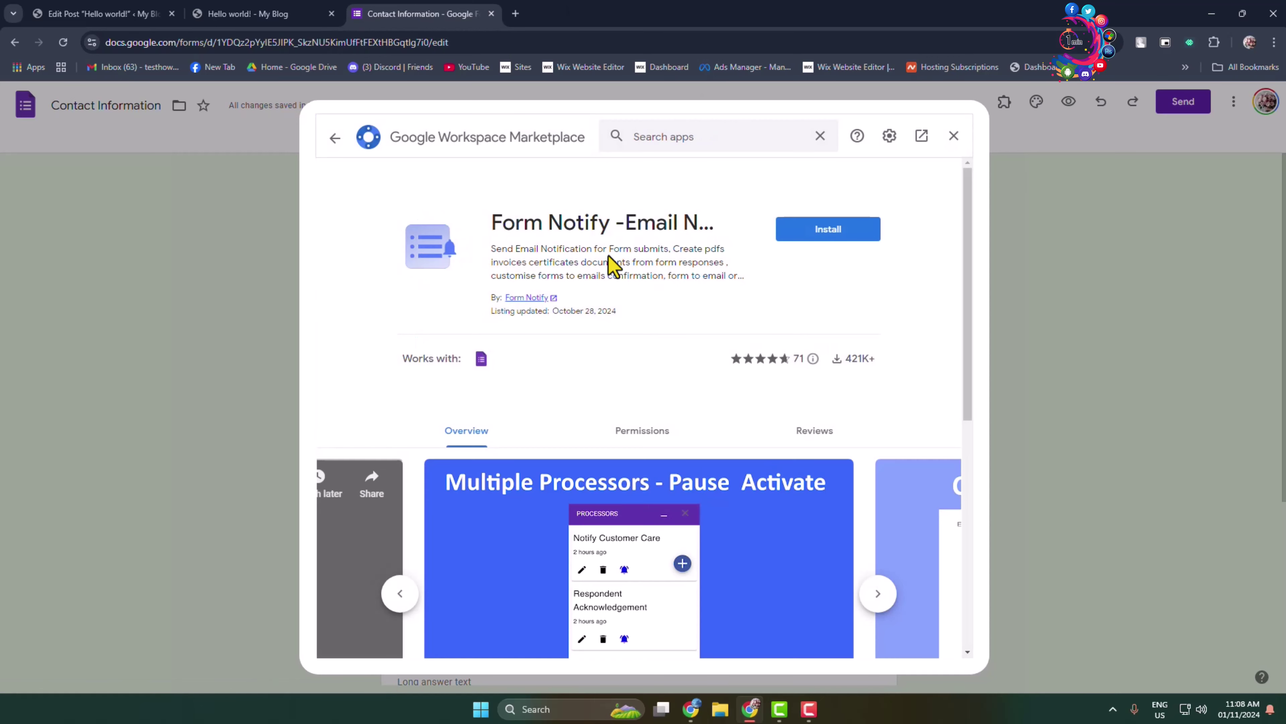
# Step: Install Form Notify - Email Notification, signing in with the Google account and allowing its requested permissions
pyautogui.click(841, 236)
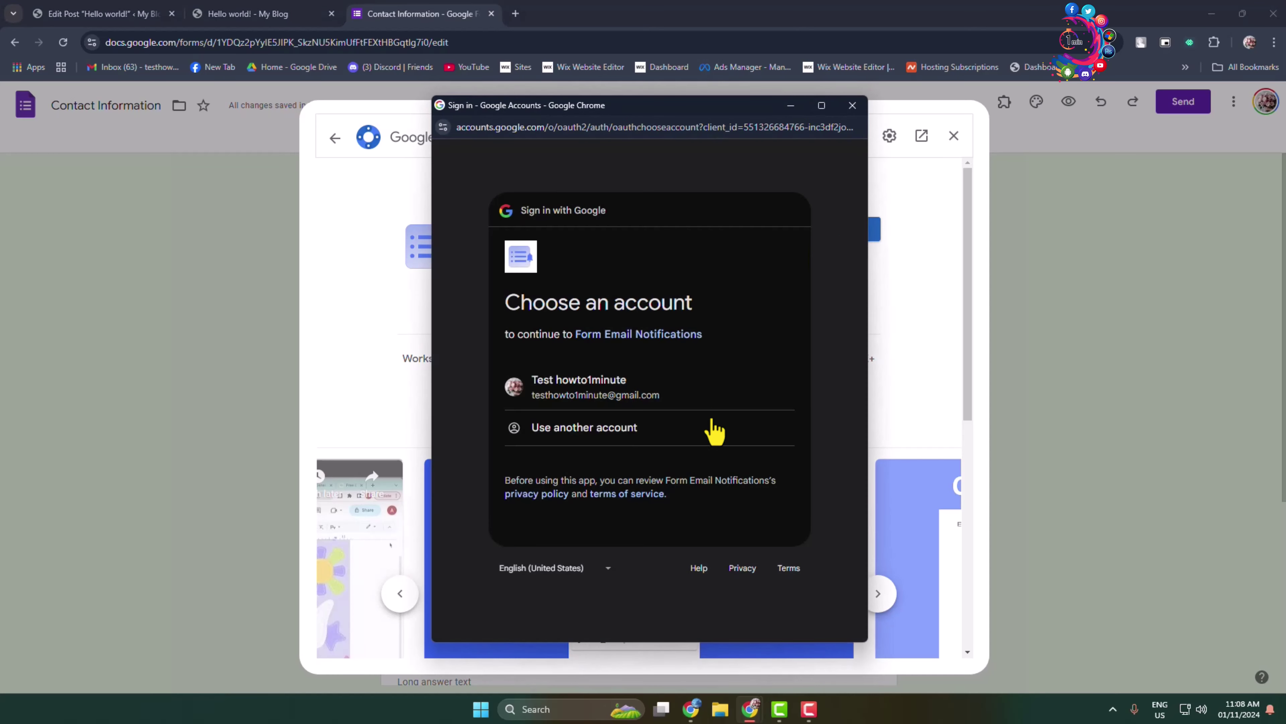
pyautogui.click(603, 394)
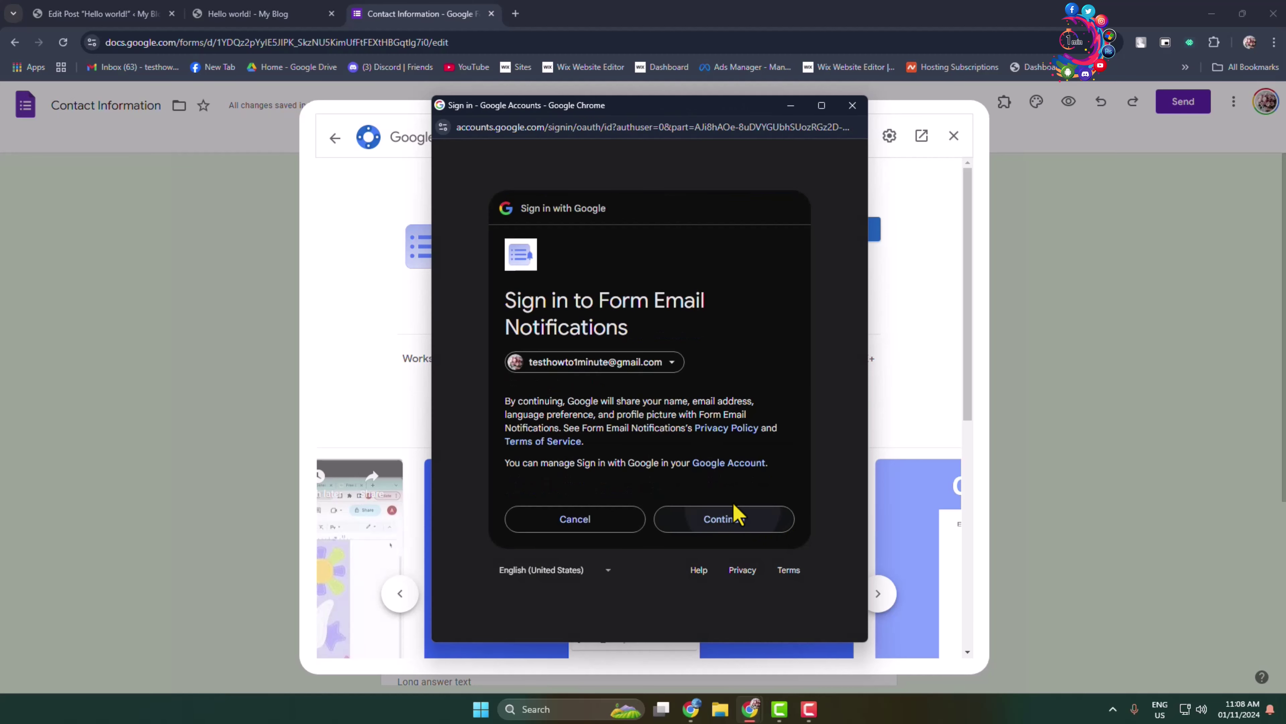
pyautogui.click(737, 518)
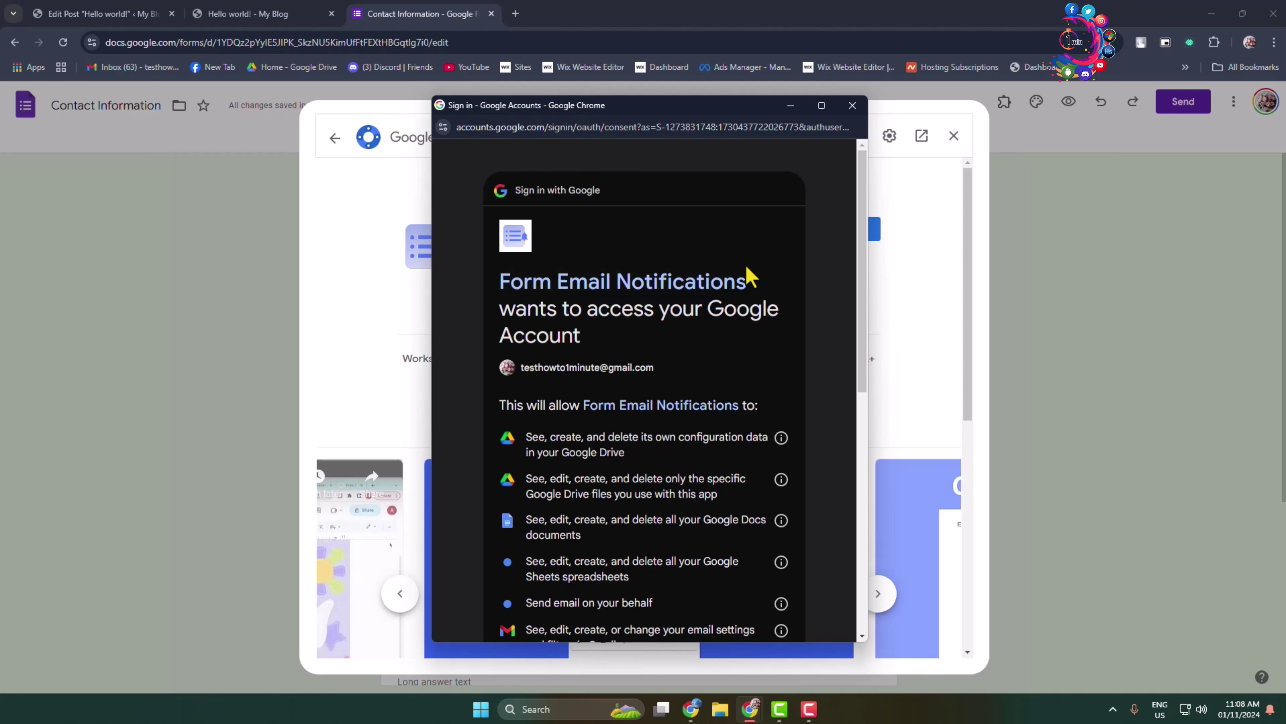
pyautogui.moveTo(707, 307); pyautogui.dragTo(568, 292)
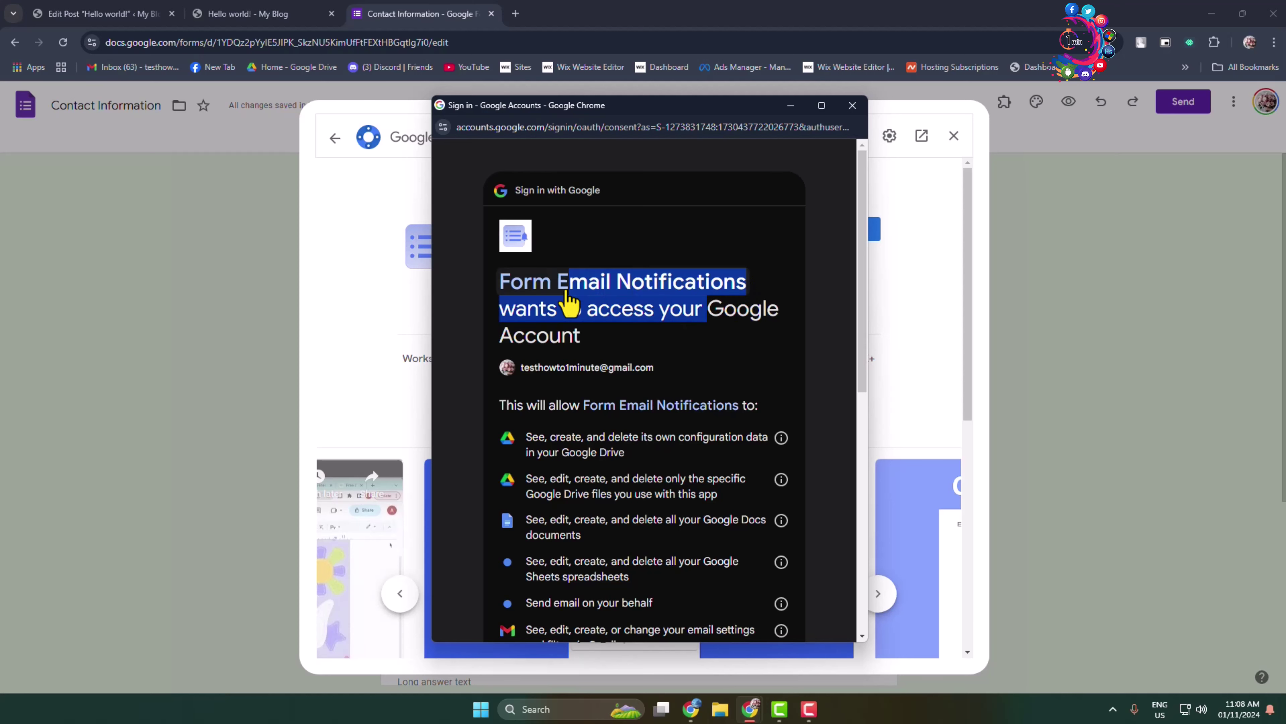
pyautogui.scroll(-10, 734, 354)
pyautogui.click(721, 538)
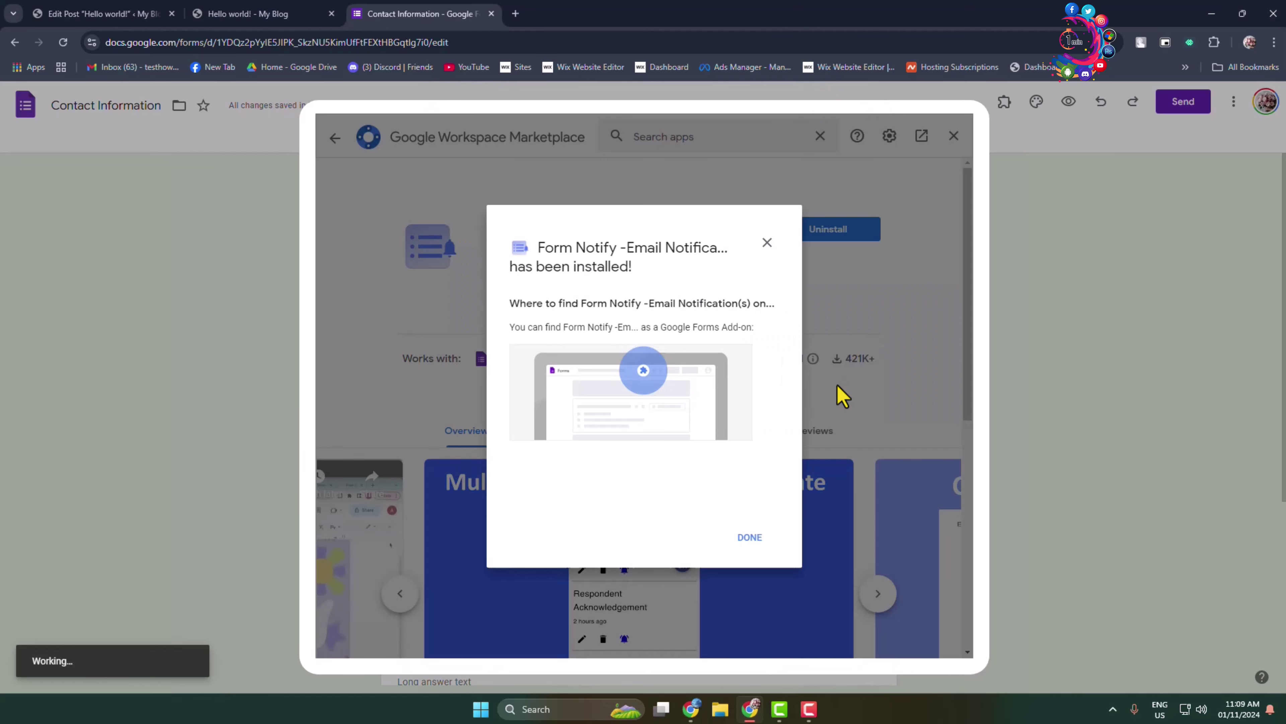
pyautogui.click(748, 541)
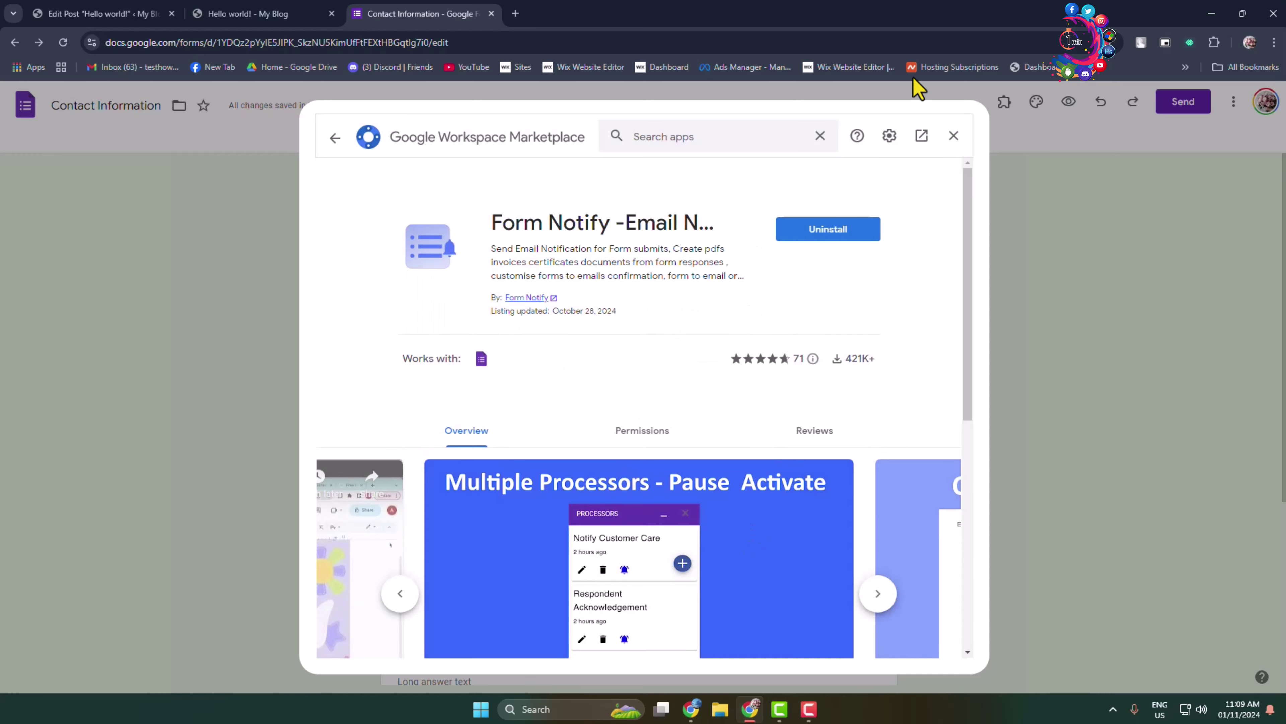
# Step: Return to the Contact Information form and show its add-ons, now listing Form Notify beside Document Studio
pyautogui.click(954, 136)
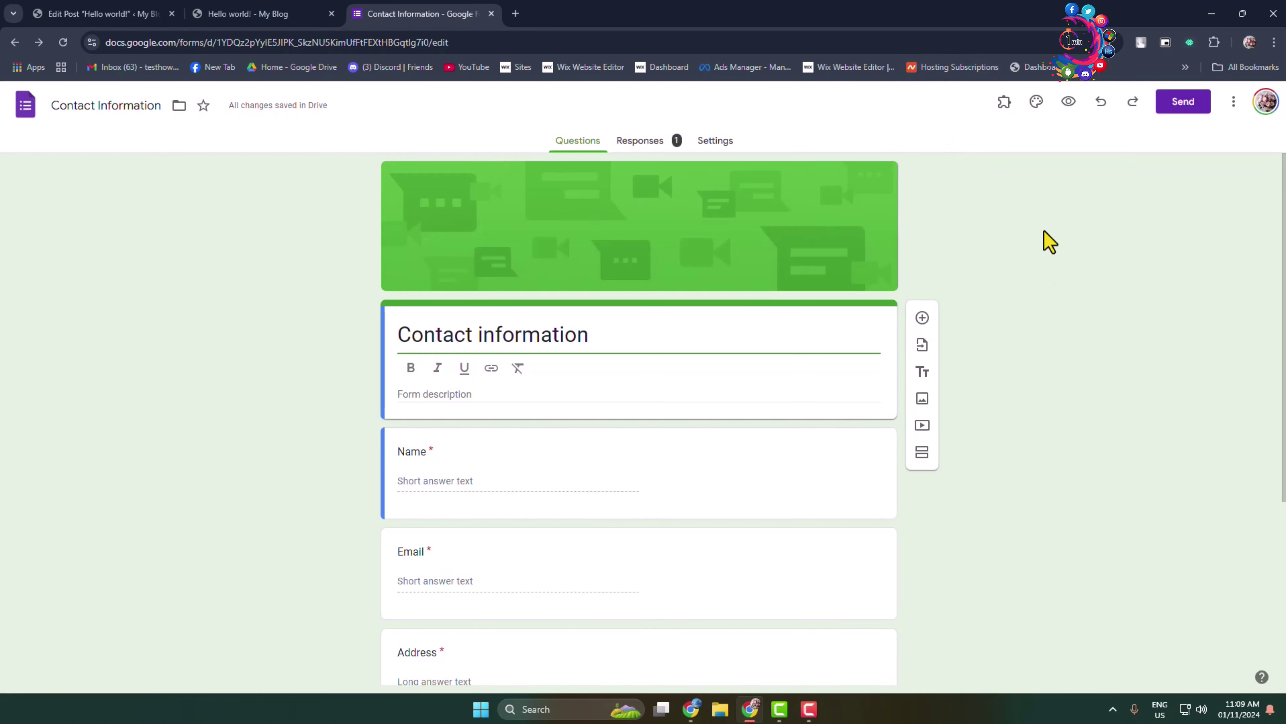
pyautogui.click(1004, 105)
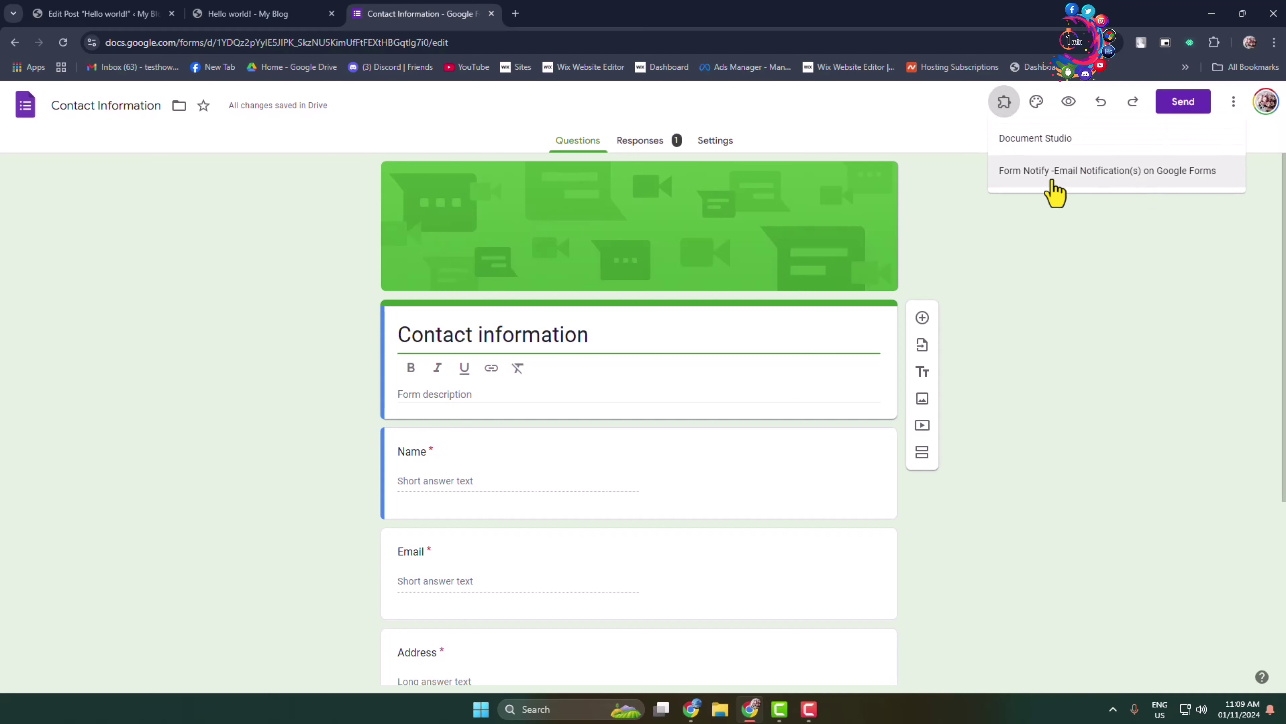
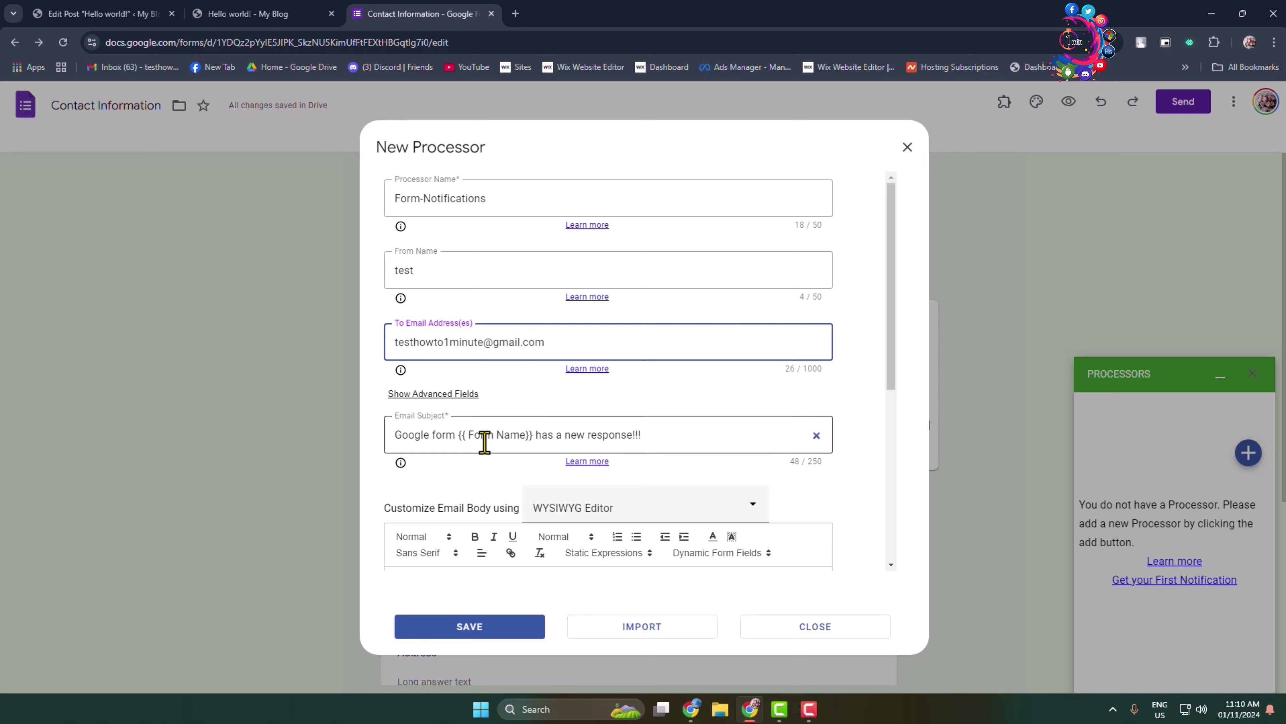
# Step: Review the Form-Notifications email subject line and body text
pyautogui.click(441, 442)
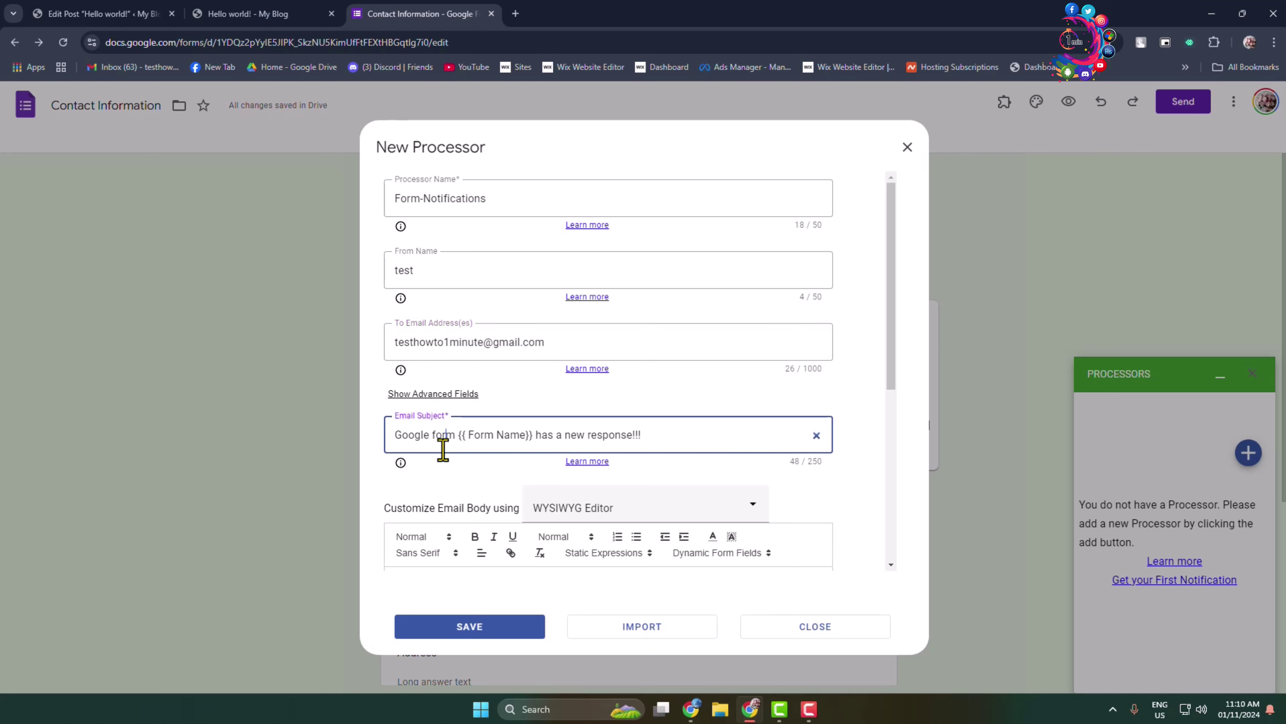
pyautogui.moveTo(448, 437); pyautogui.dragTo(394, 440)
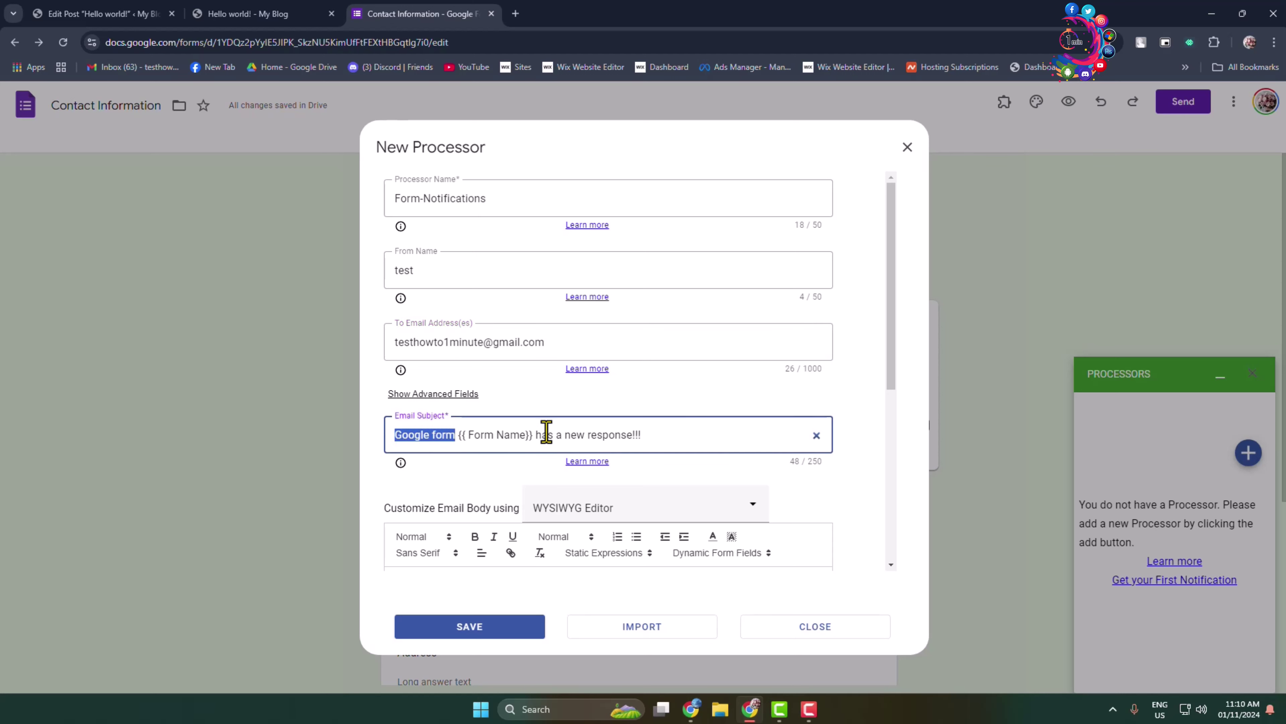
pyautogui.click(671, 436)
pyautogui.scroll(-6, 691, 458)
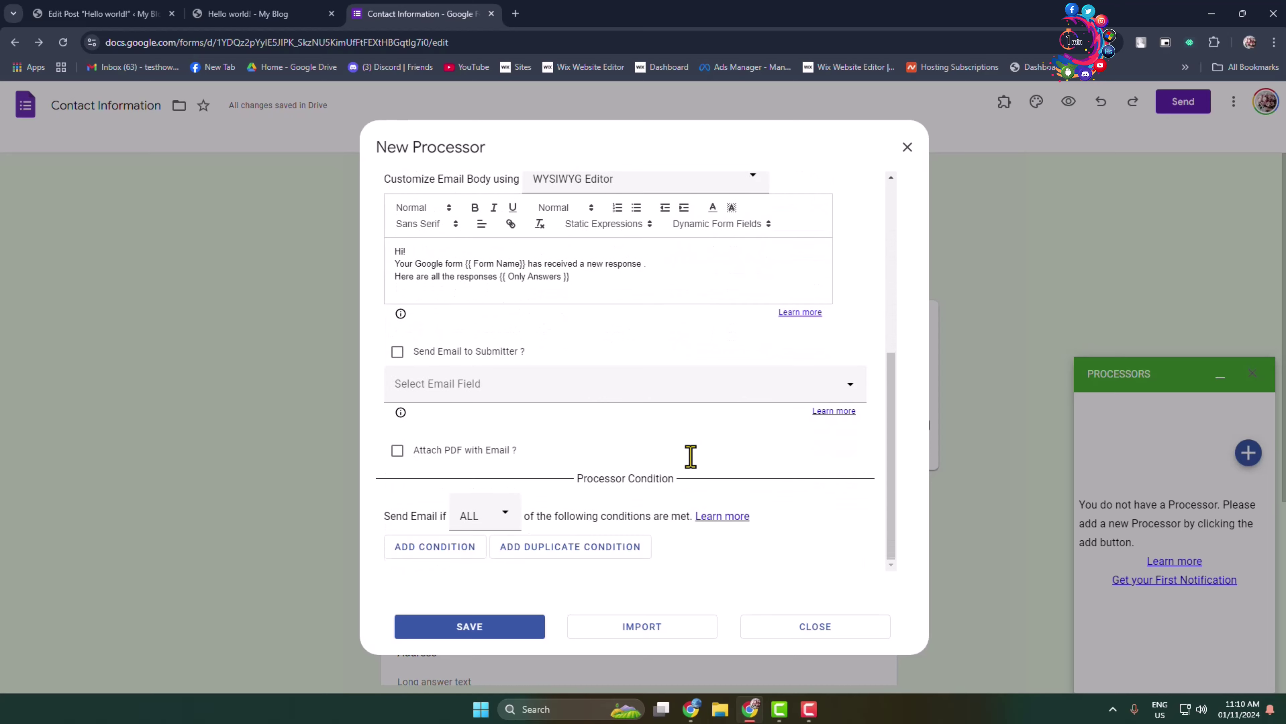
pyautogui.scroll(1, 693, 469)
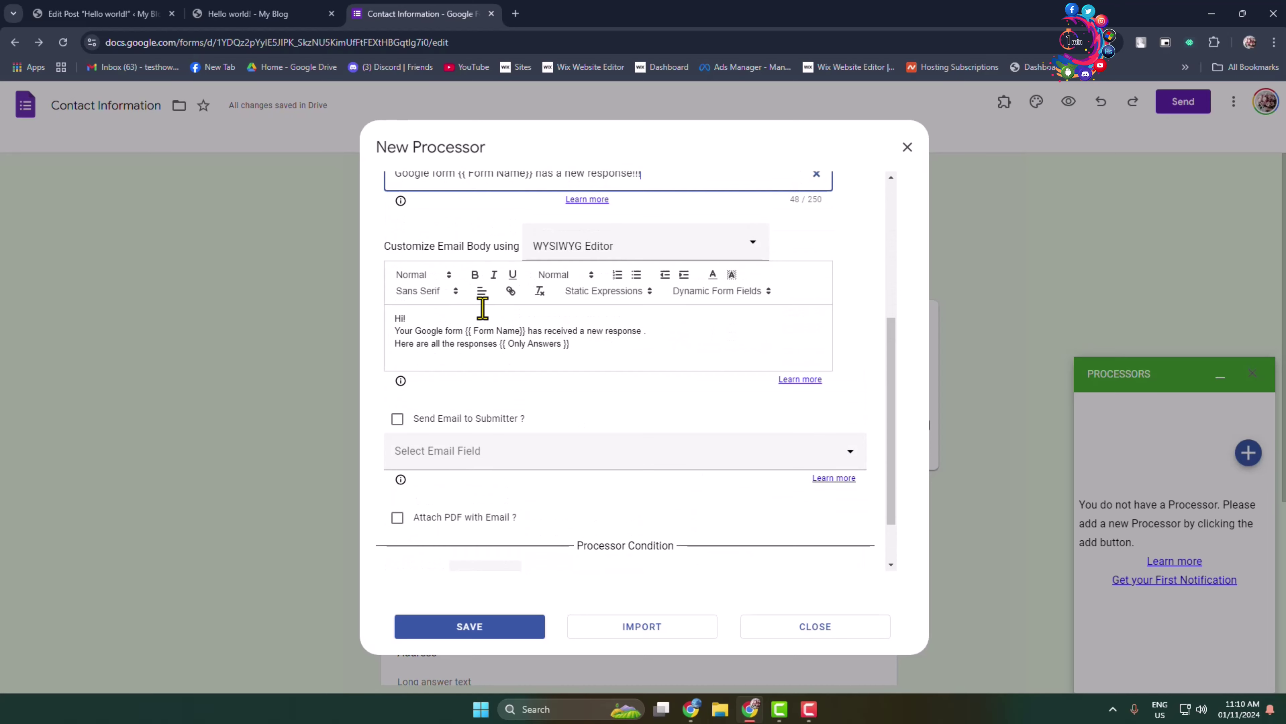
pyautogui.click(556, 357)
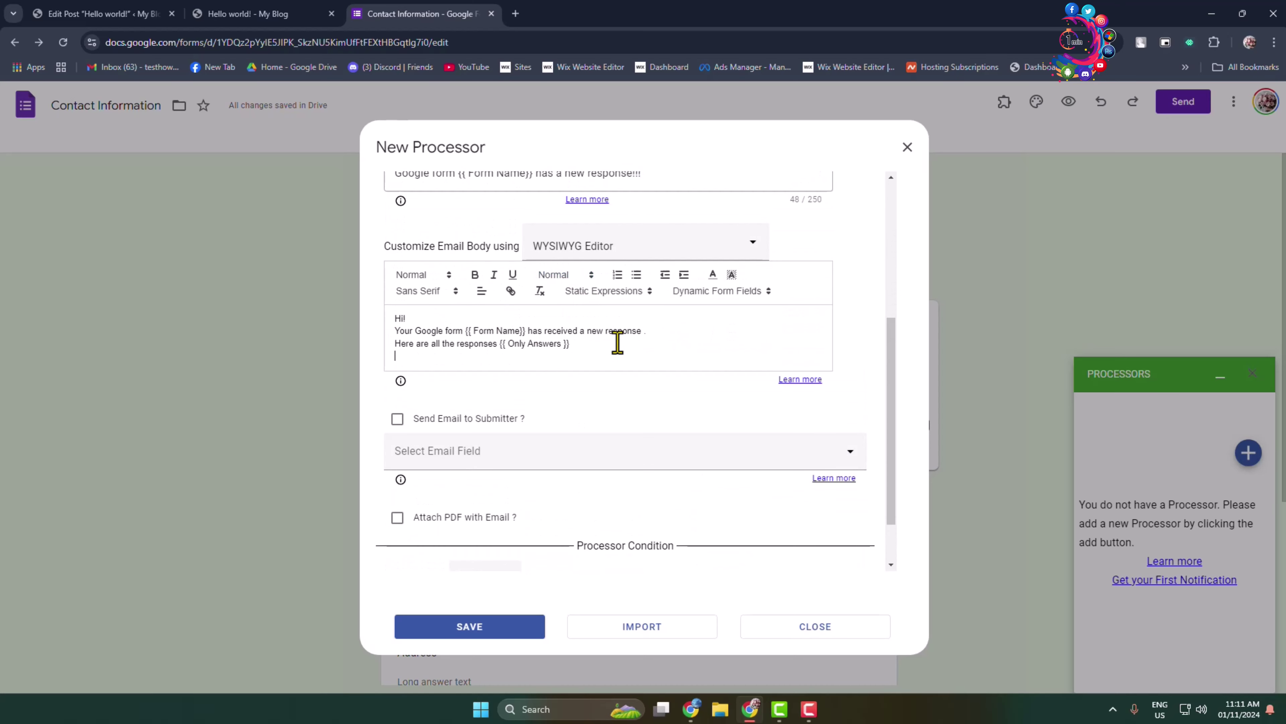
pyautogui.scroll(-1, 642, 334)
pyautogui.scroll(-1, 652, 330)
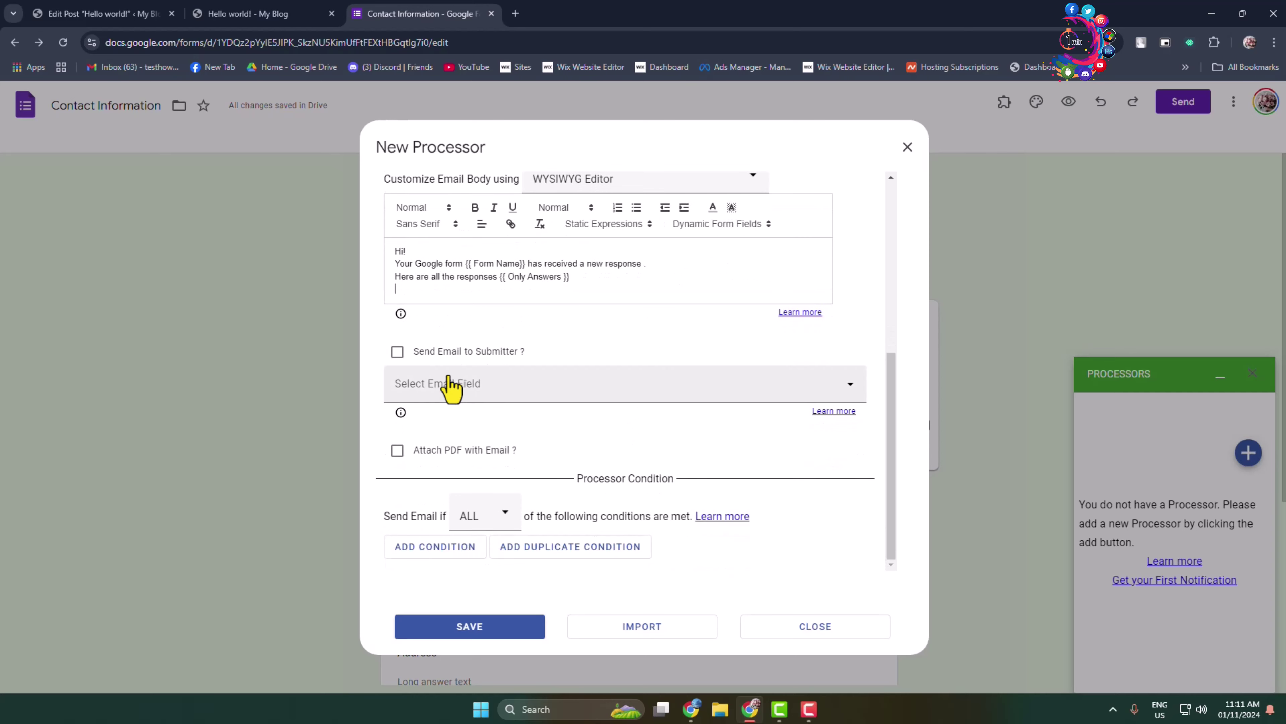
# Step: Leave Send Email to Submitter off and save the notification processor
pyautogui.click(397, 352)
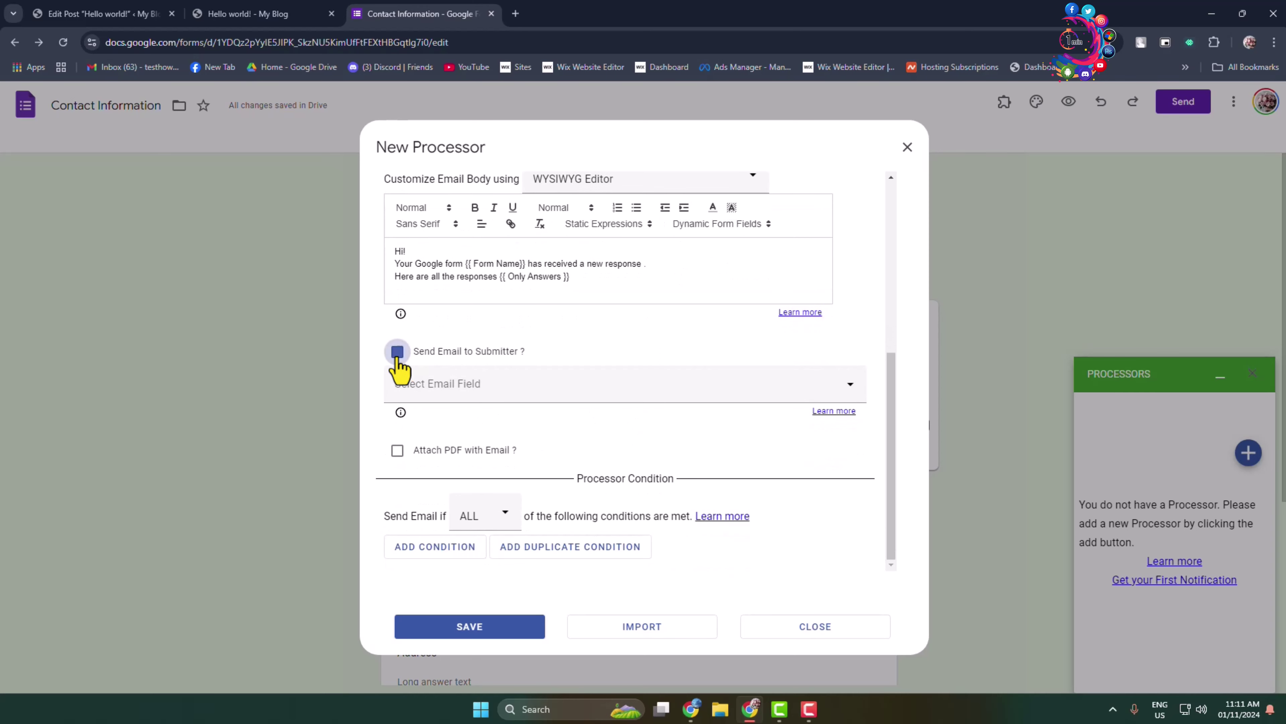
pyautogui.click(400, 358)
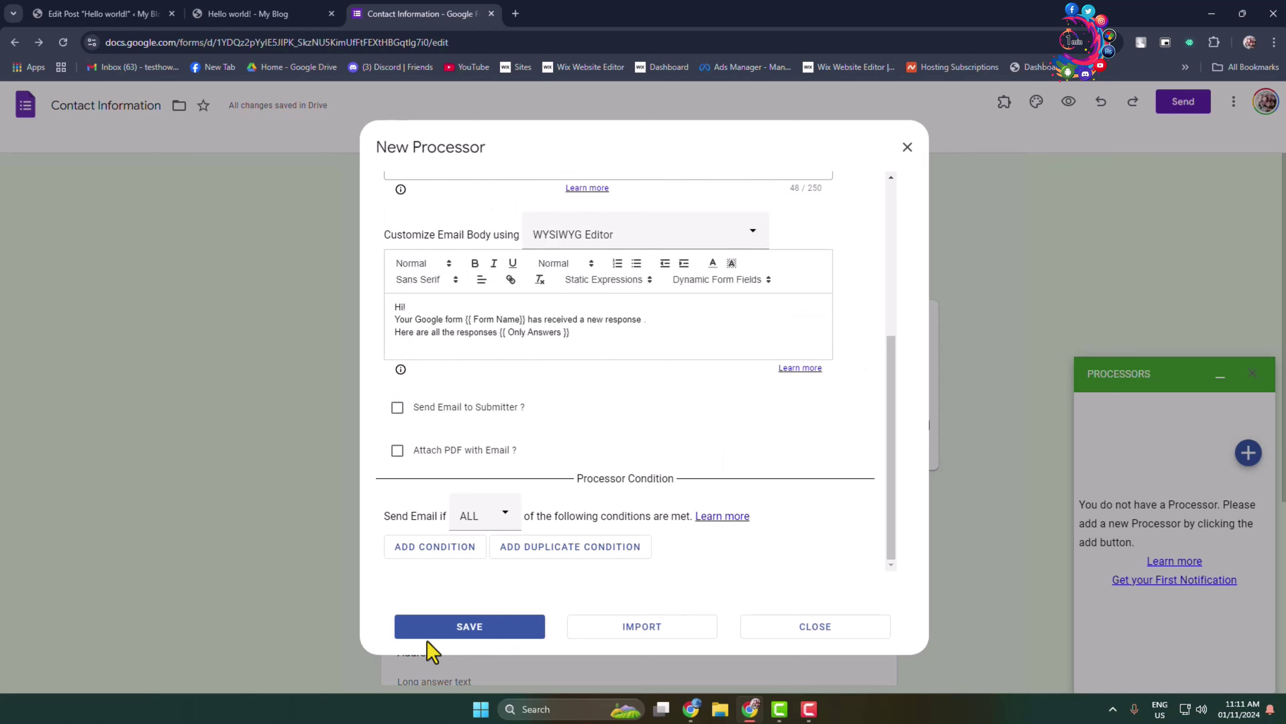
pyautogui.click(442, 624)
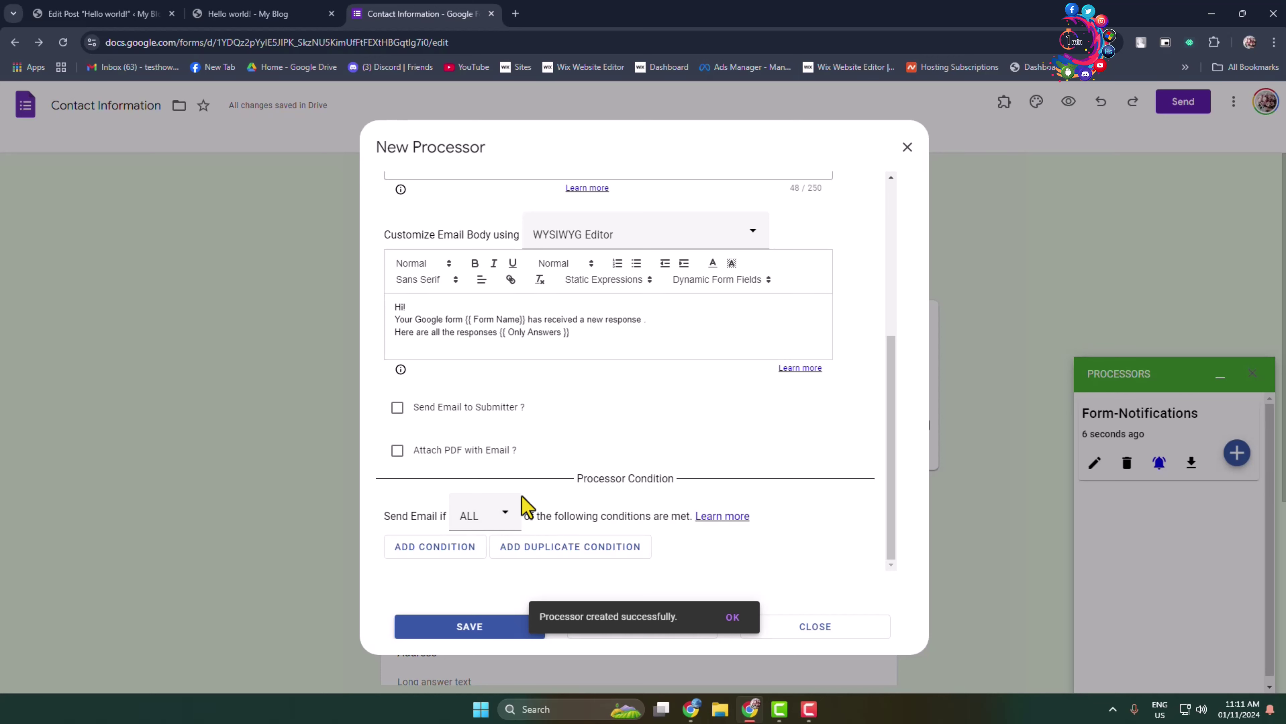
# Step: Leave the processor dialog and reload the WordPress blog post with the embedded form
pyautogui.click(907, 147)
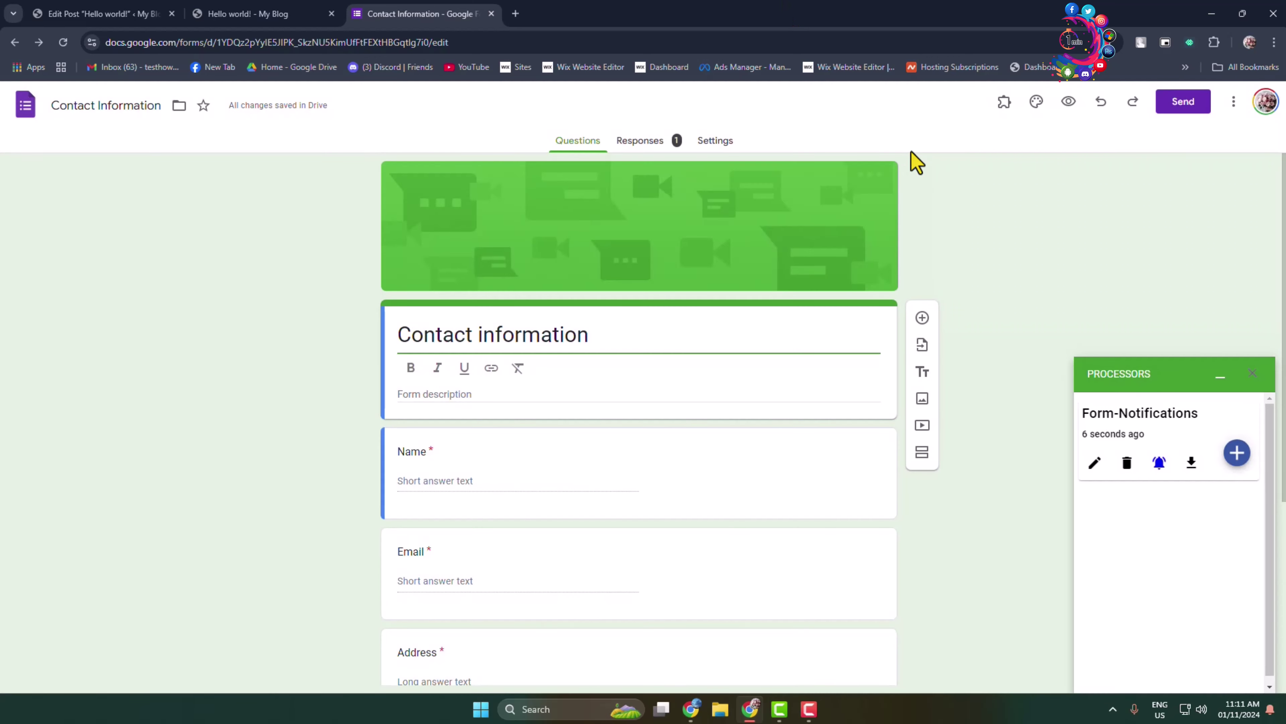
pyautogui.click(318, 11)
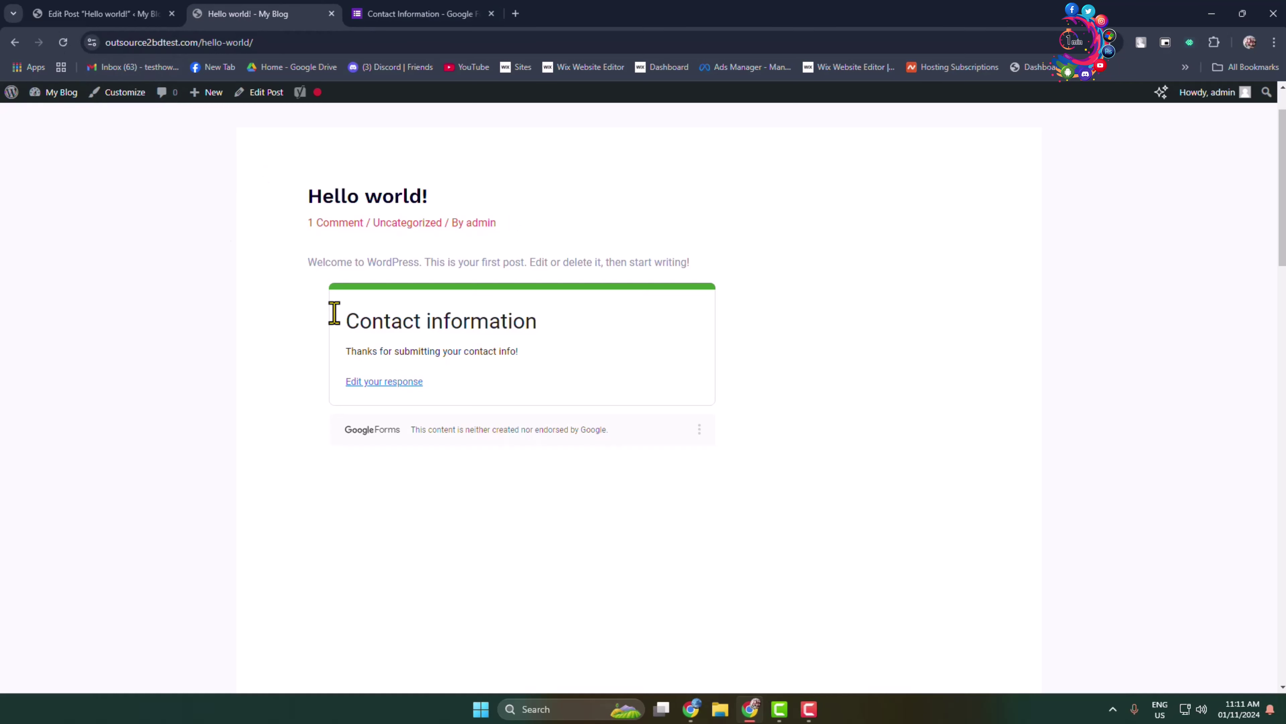
pyautogui.click(62, 42)
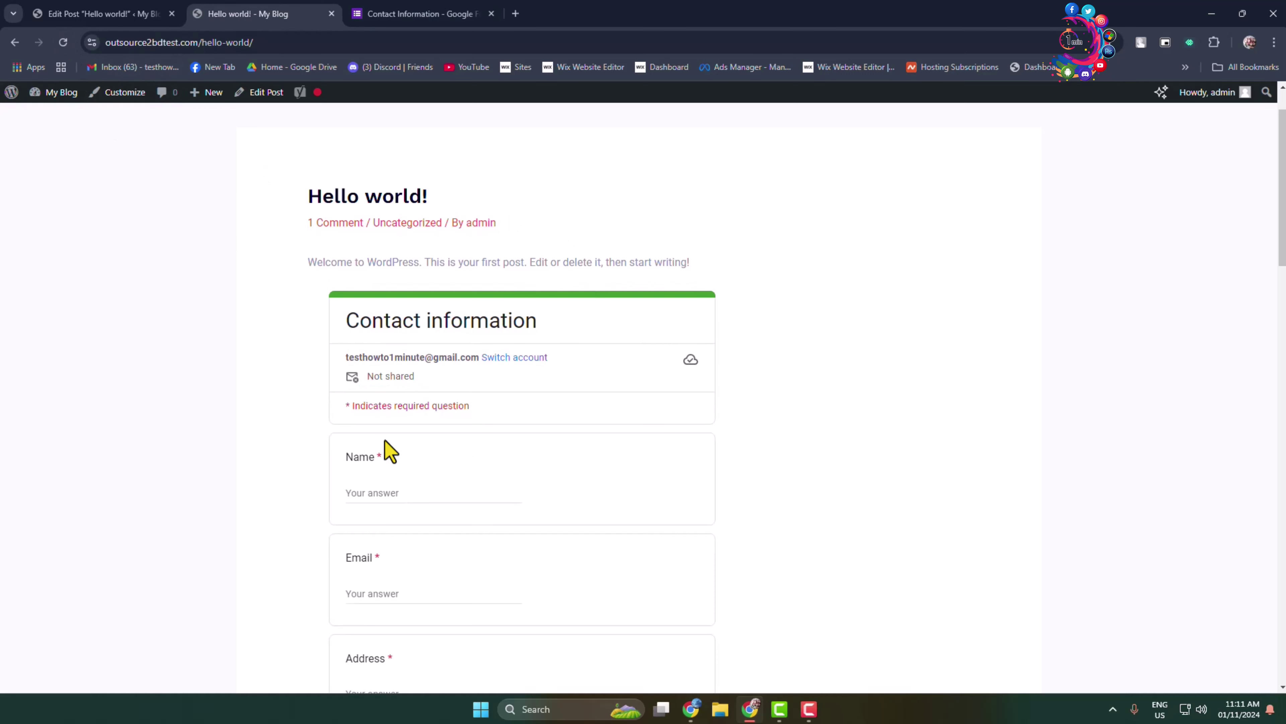
# Step: Fill in the Name, Email, Address and Phone number answers with test values
pyautogui.click(368, 491)
pyautogui.write('tesfasf')
pyautogui.scroll(-3, 401, 497)
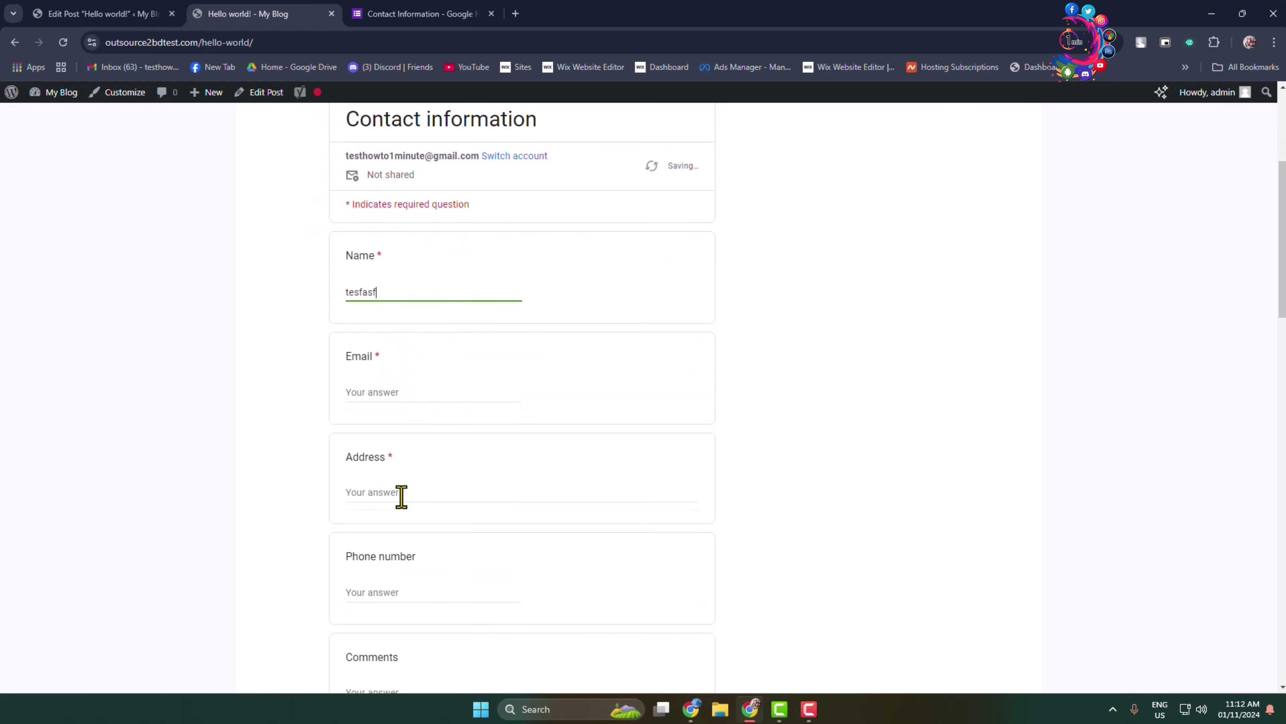
pyautogui.click(373, 393)
pyautogui.write('test@gmail.com')
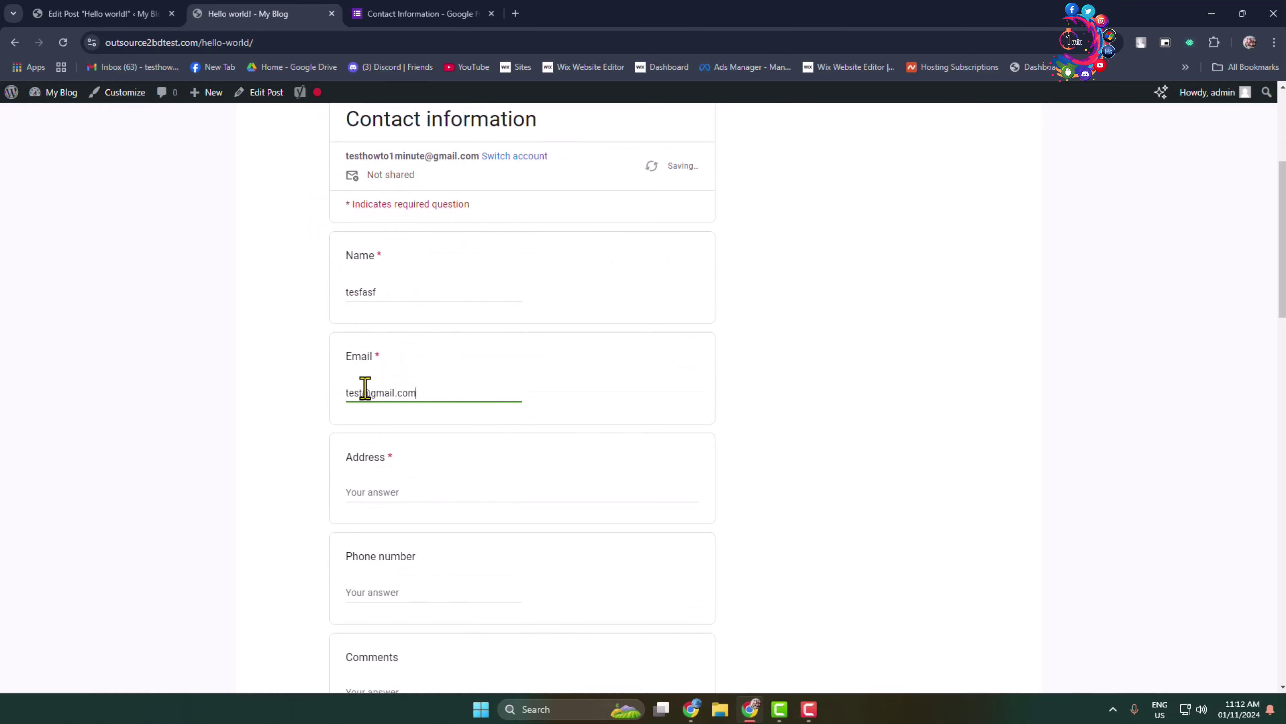
pyautogui.click(405, 492)
pyautogui.write('sfsaf fasfasf')
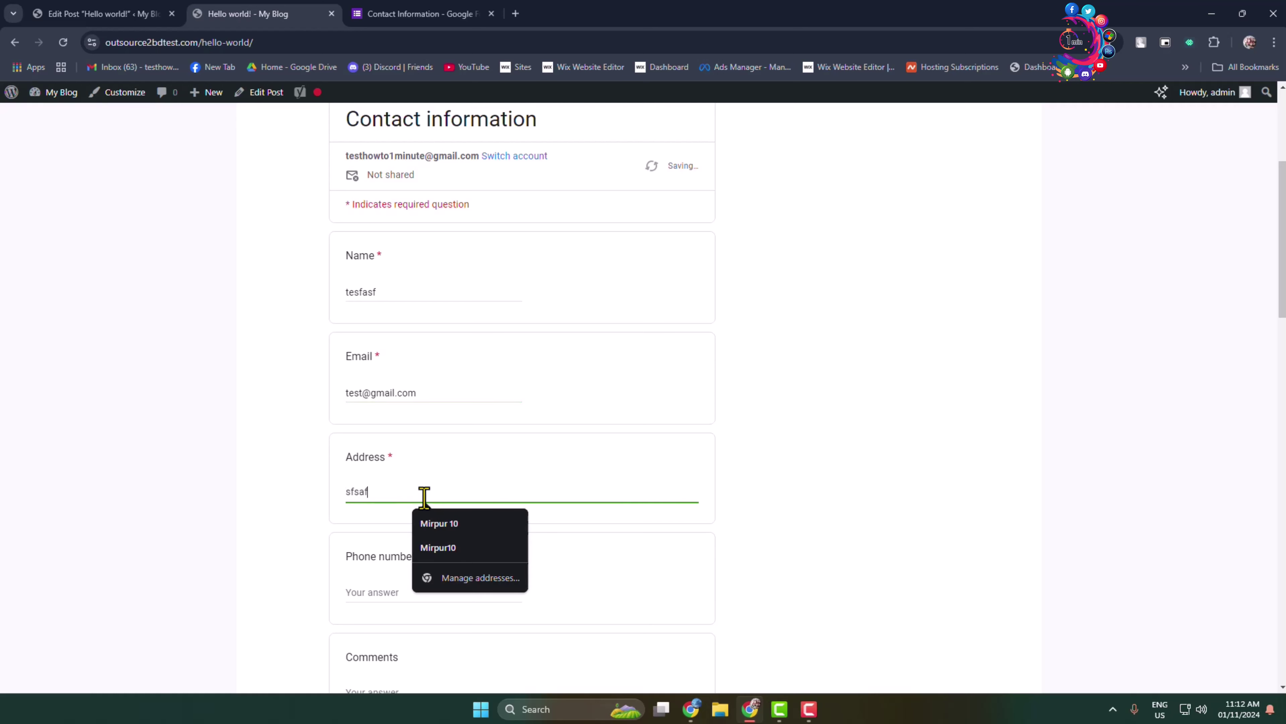
pyautogui.click(385, 598)
pyautogui.write('545454')
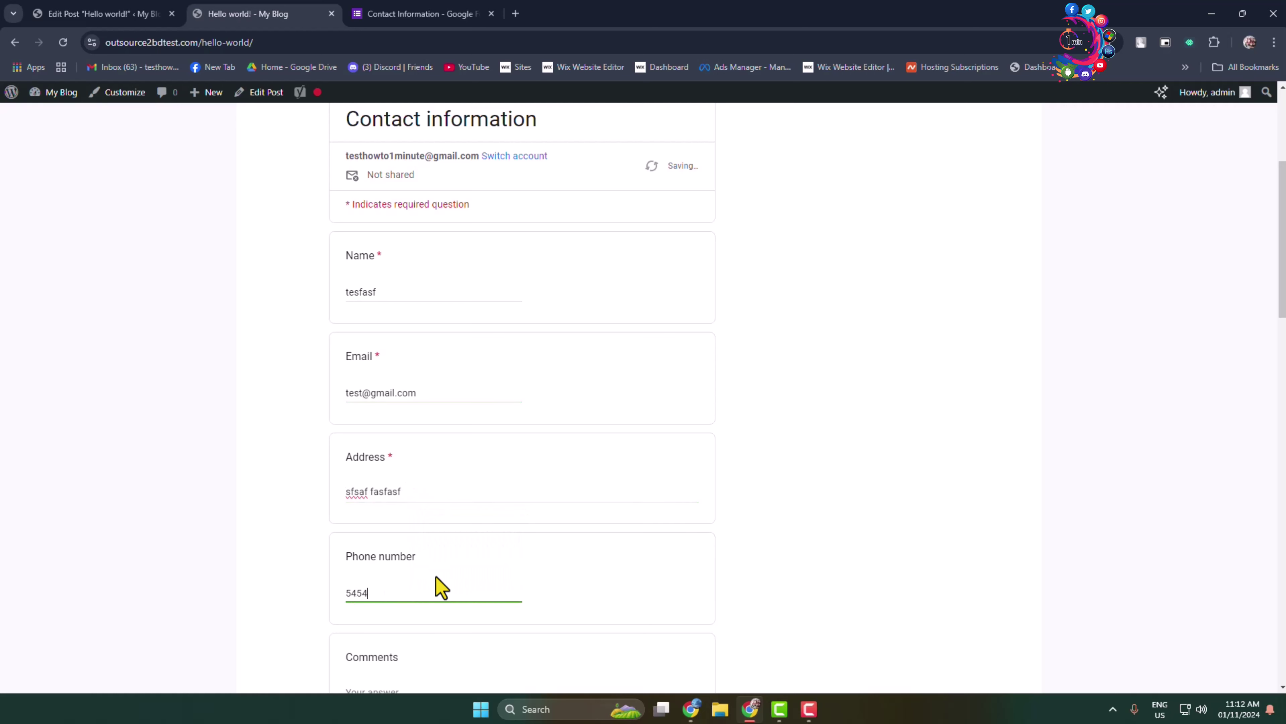
# Step: Add the comment 'fasfasfasf' and submit the test response
pyautogui.scroll(-2, 431, 583)
pyautogui.click(417, 558)
pyautogui.write('fasfasfasf')
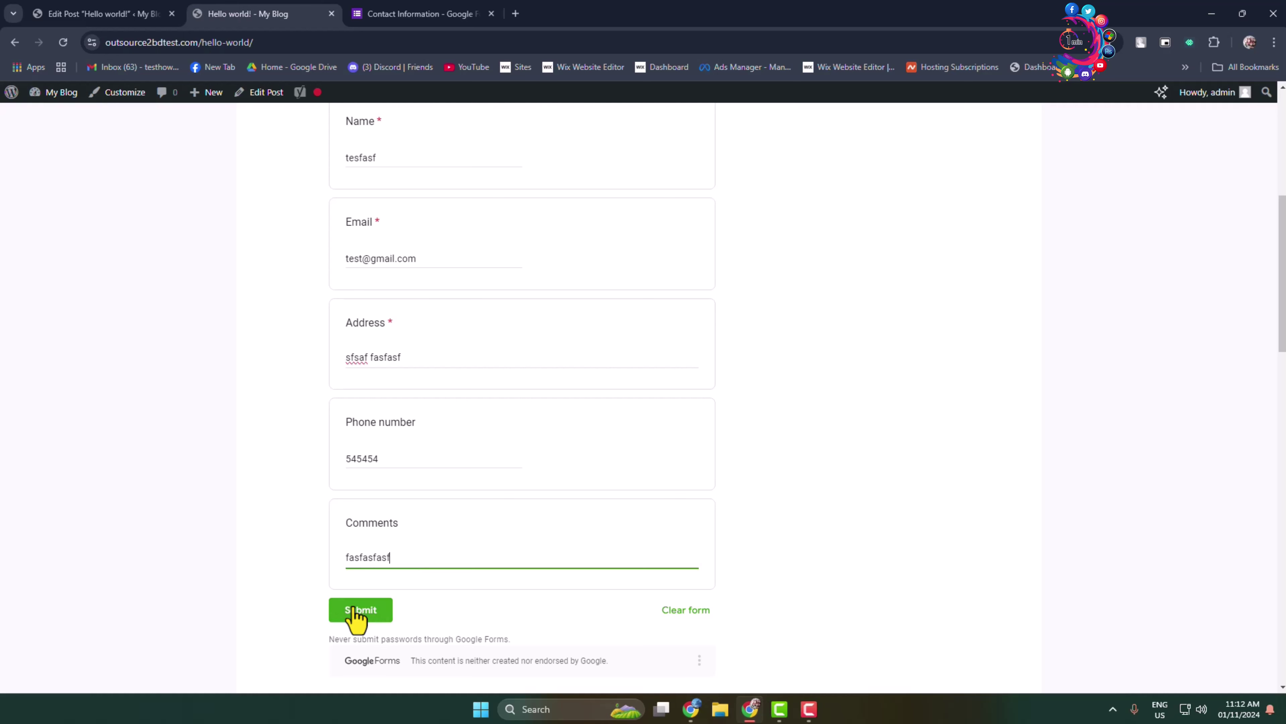
pyautogui.click(355, 618)
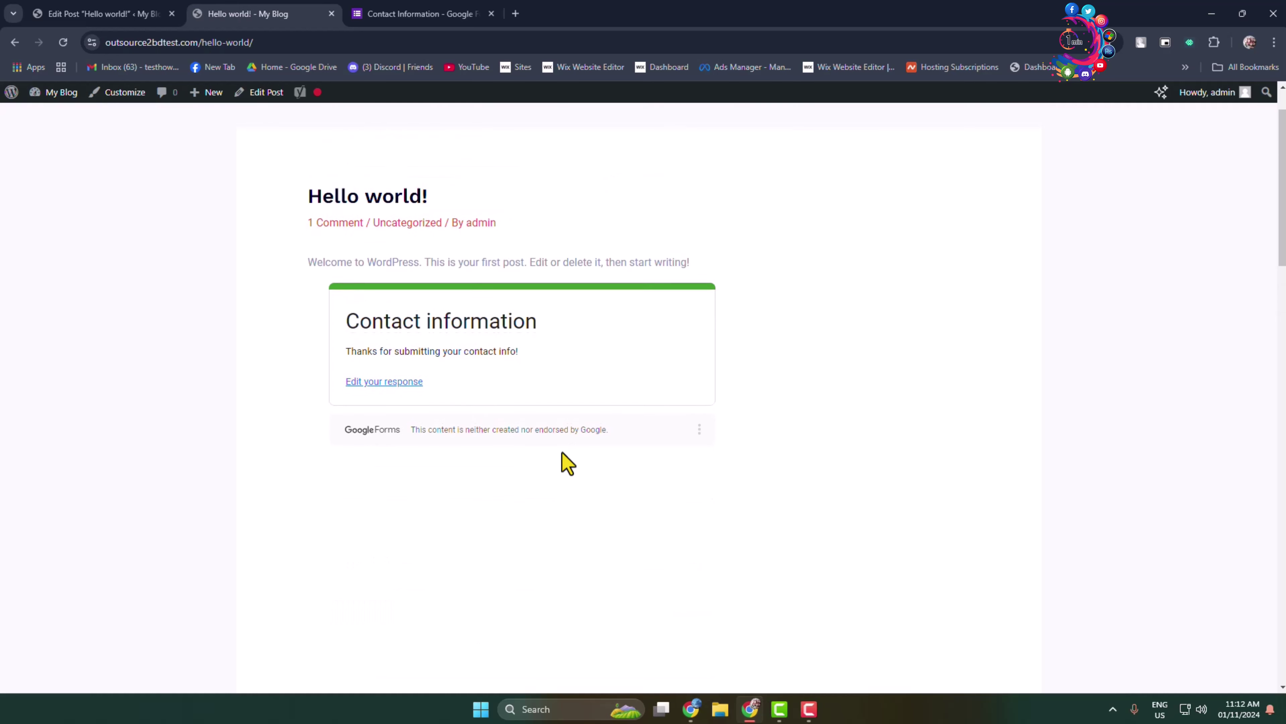
pyautogui.scroll(1, 565, 459)
pyautogui.moveTo(521, 419); pyautogui.dragTo(362, 419)
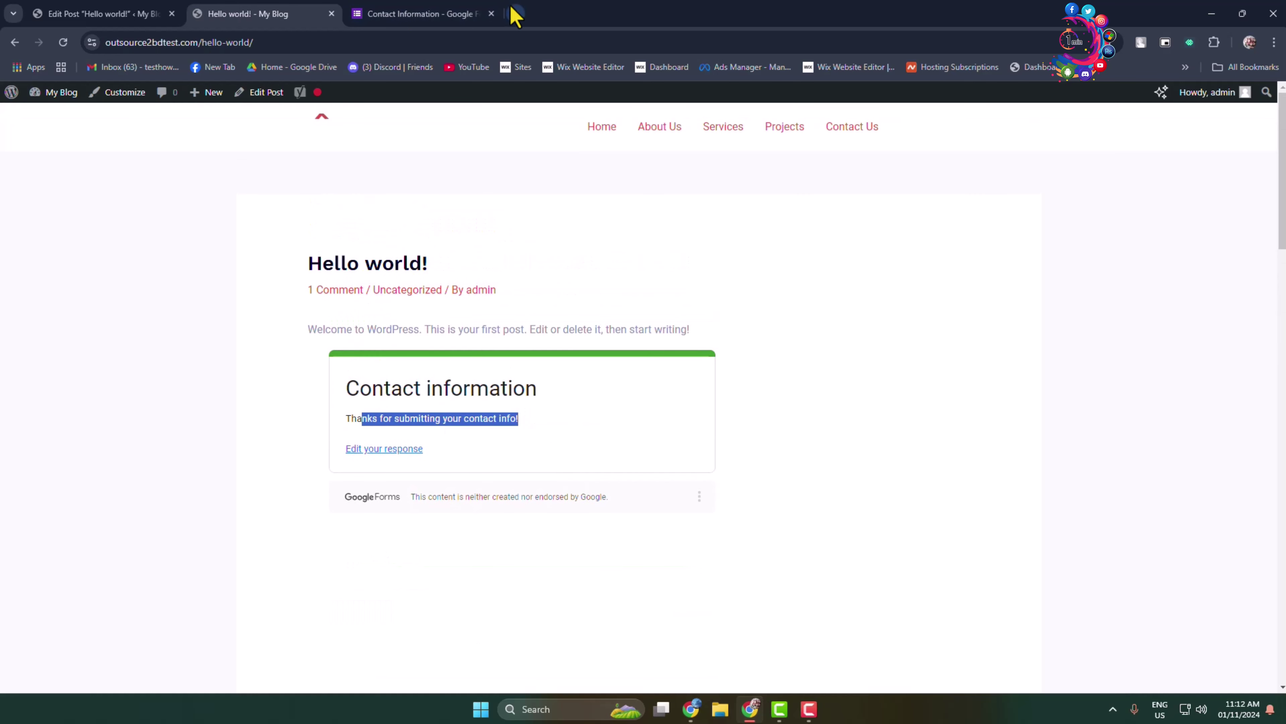
pyautogui.click(513, 14)
# Step: Open the new-response email in the Gmail inbox, review the answers, and reply 'hi'
pyautogui.click(152, 67)
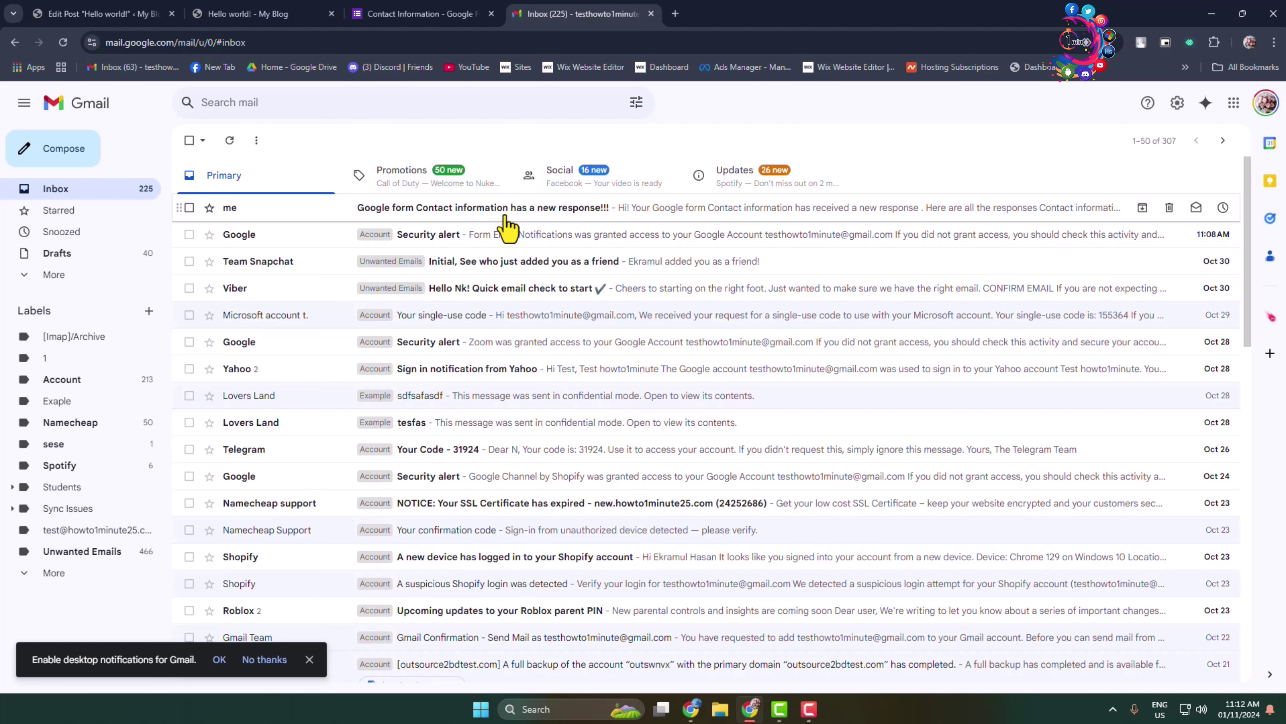
pyautogui.click(452, 209)
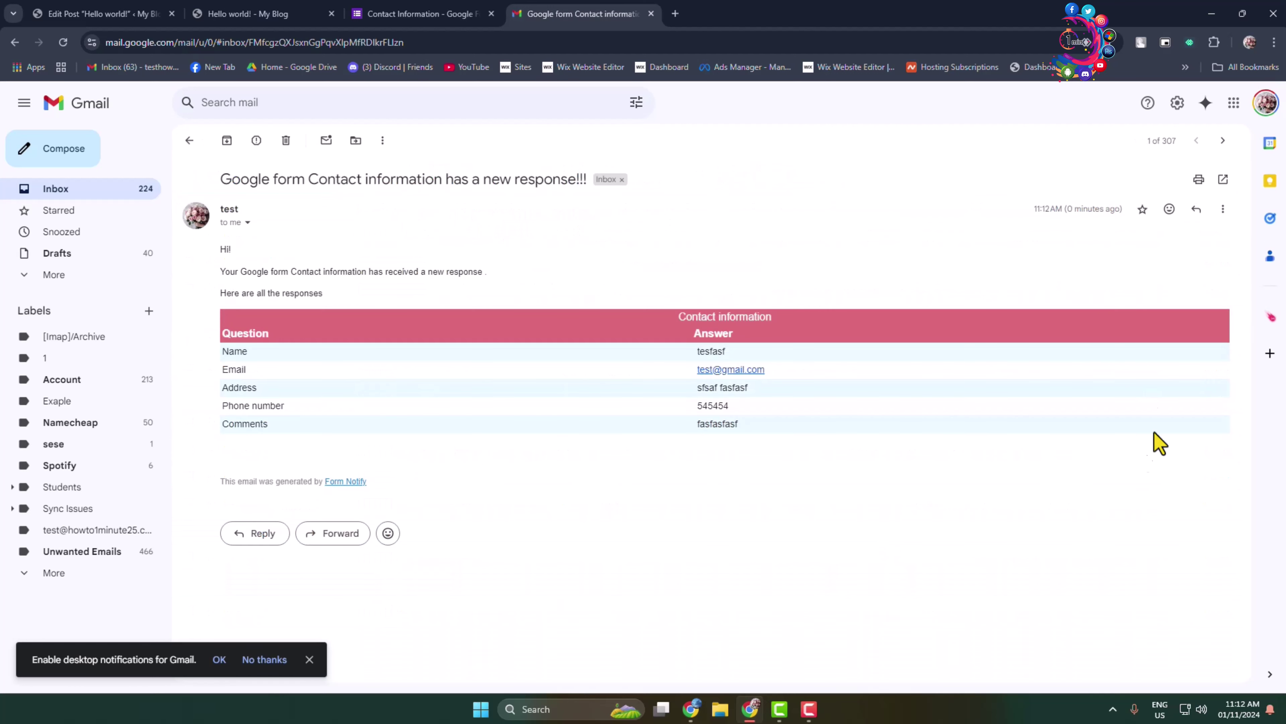
pyautogui.moveTo(232, 333); pyautogui.dragTo(802, 440)
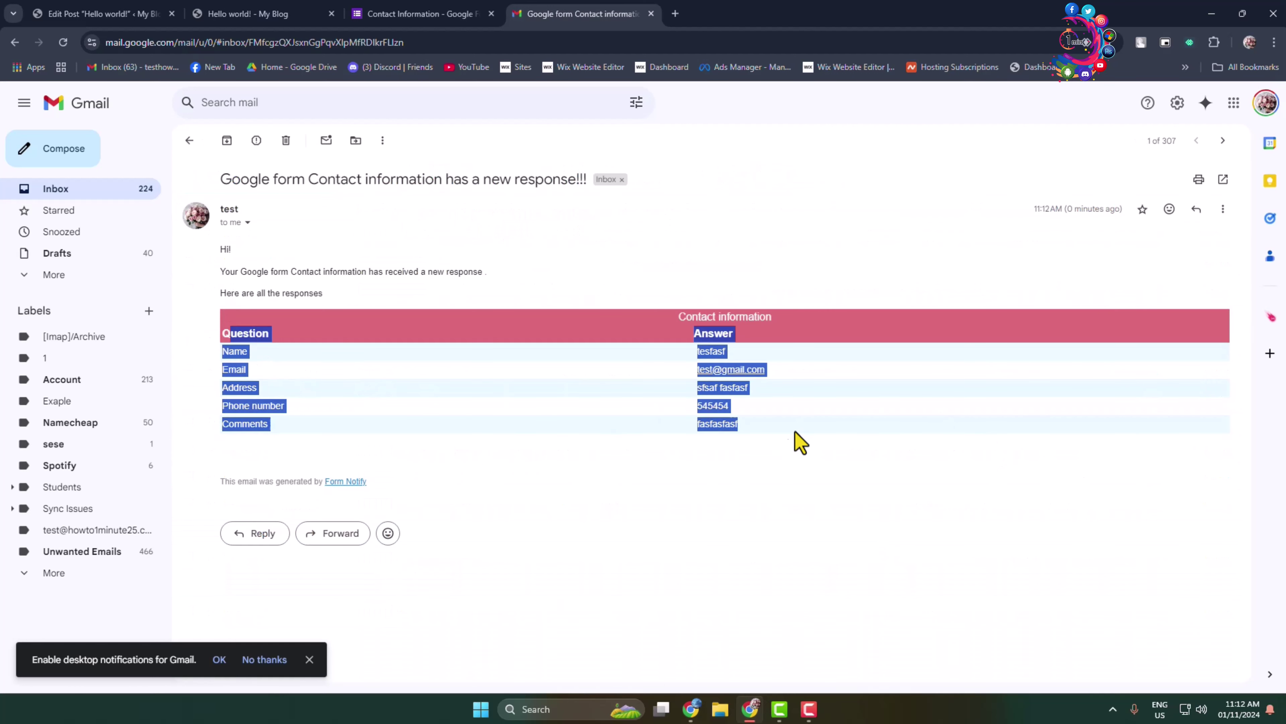
pyautogui.click(758, 437)
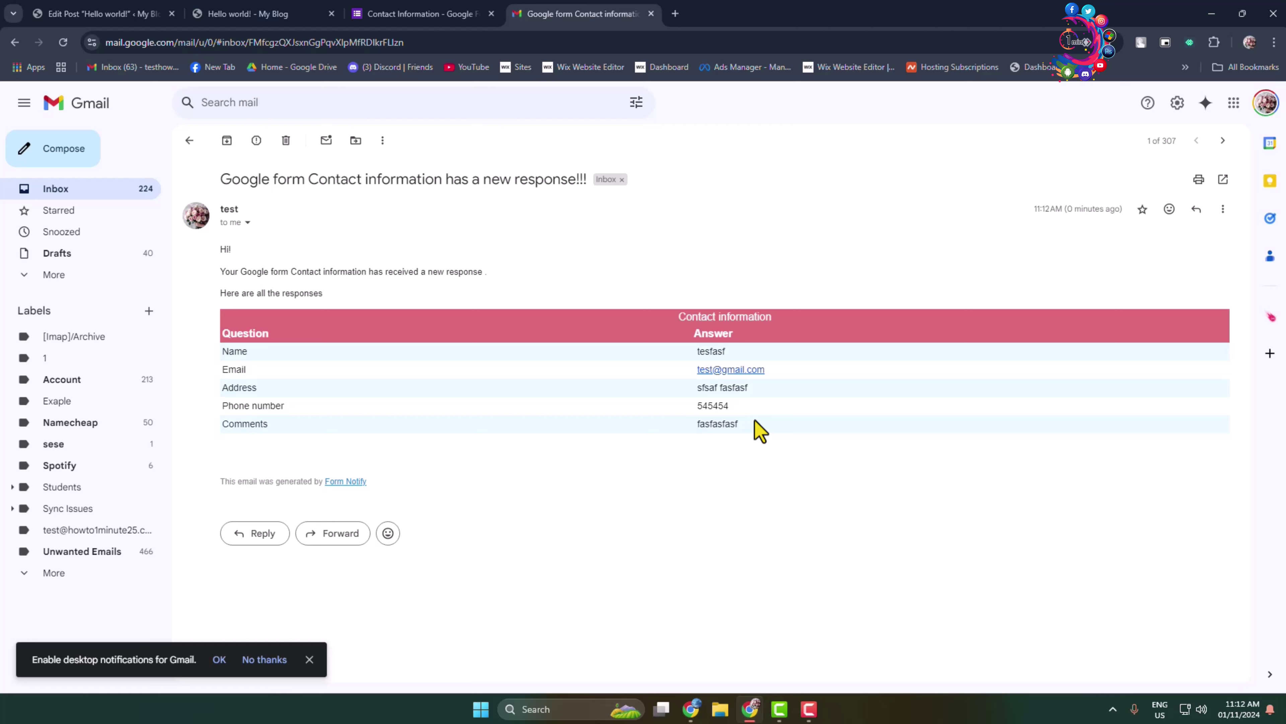
pyautogui.moveTo(682, 423); pyautogui.dragTo(230, 357)
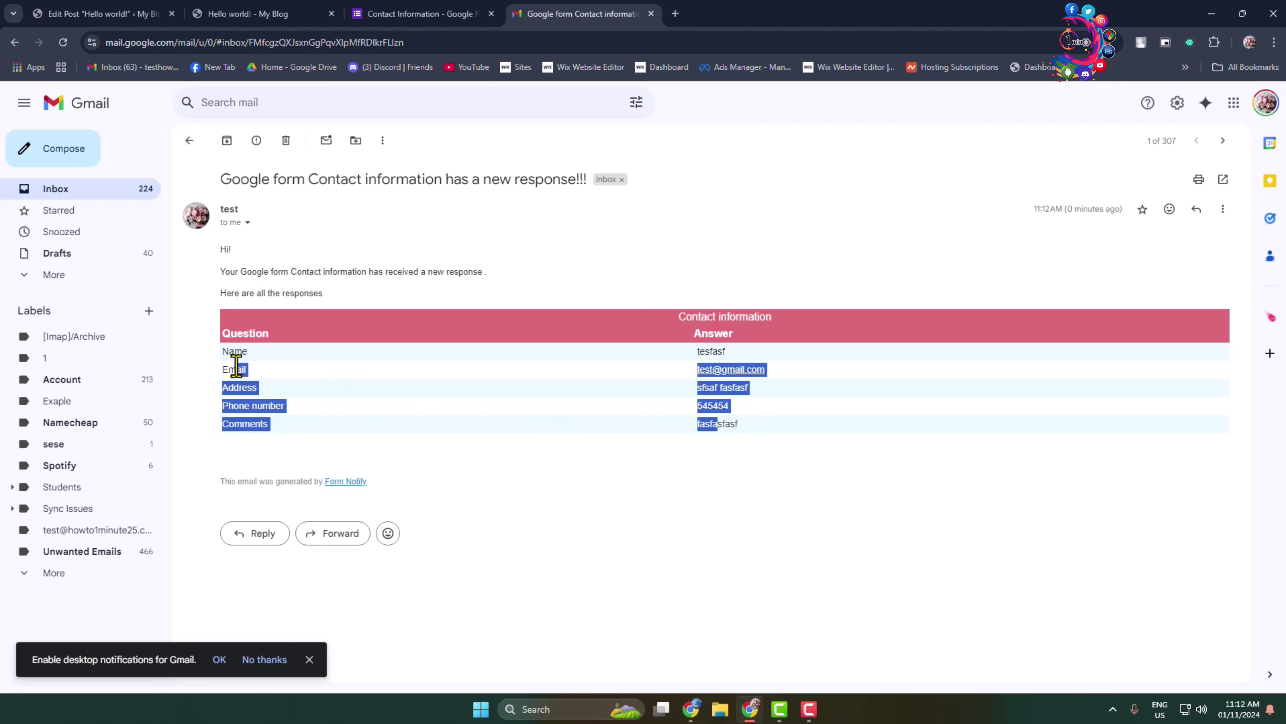
pyautogui.click(230, 357)
pyautogui.click(258, 533)
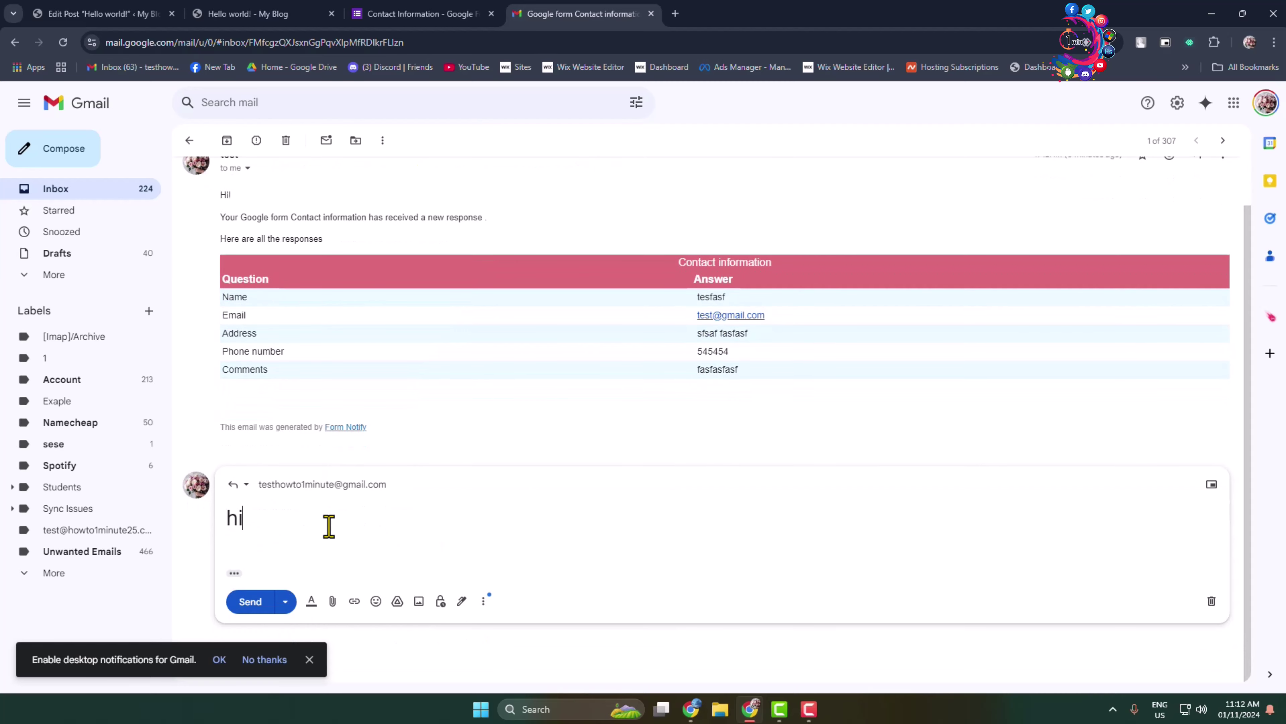
pyautogui.click(238, 604)
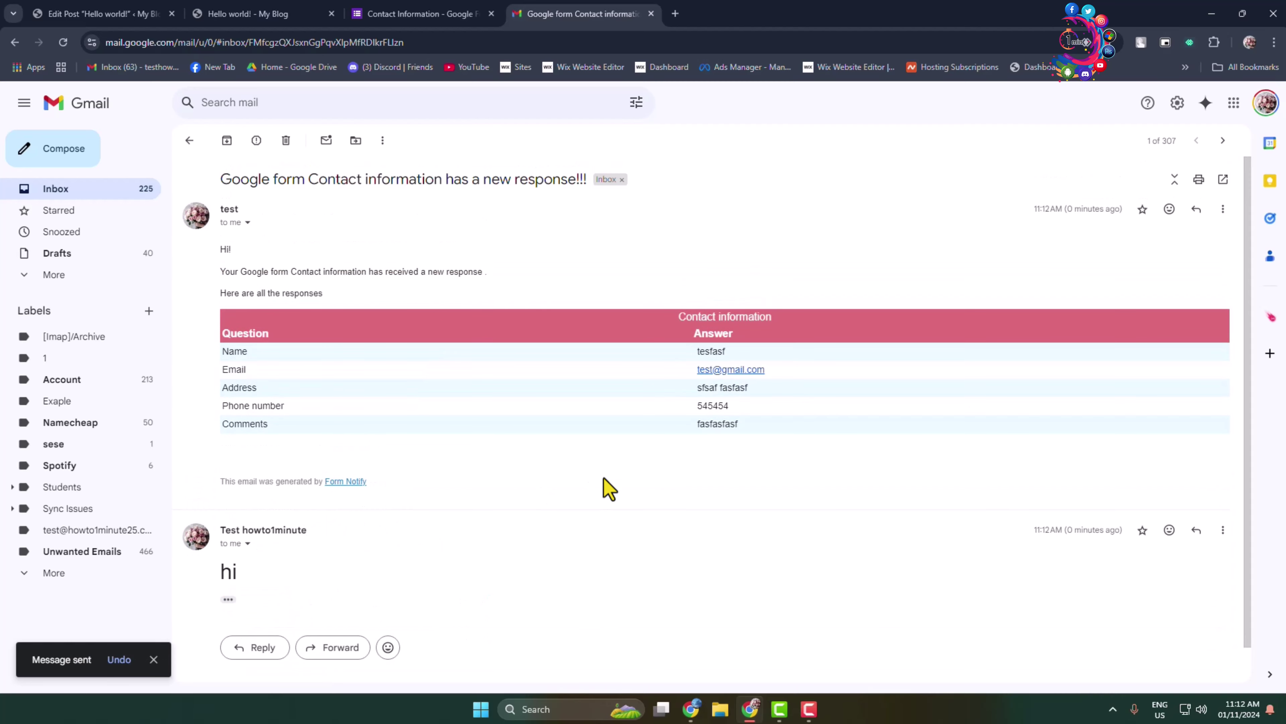